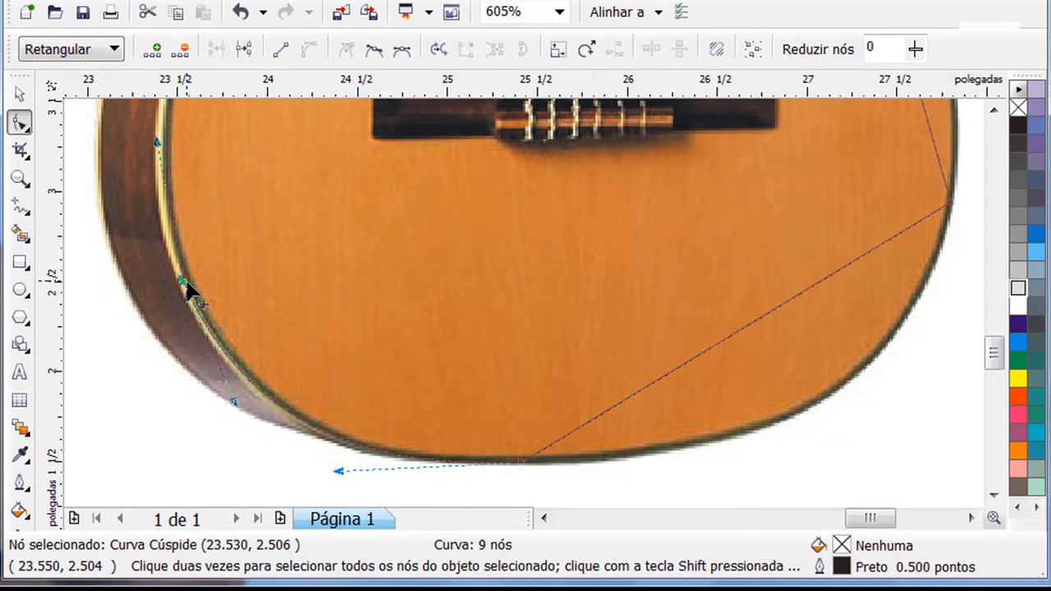
Make the body outline's lower-left node smooth and curve the straight lower-right segment along the guitar's bottom edge
right_click(254, 275)
left_click(247, 453)
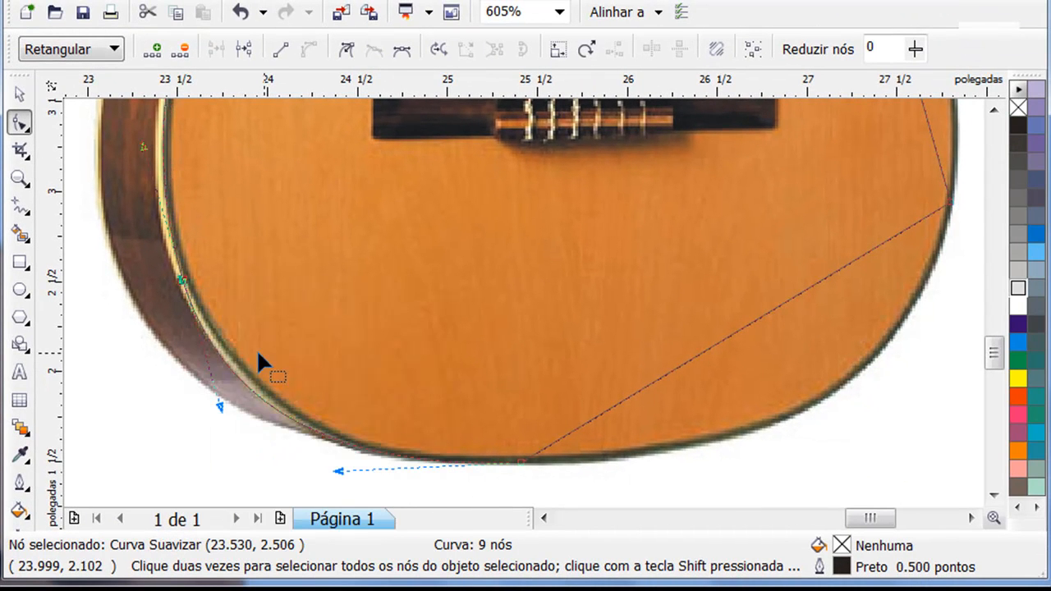
left_click(971, 518)
right_click(712, 290)
left_click(743, 307)
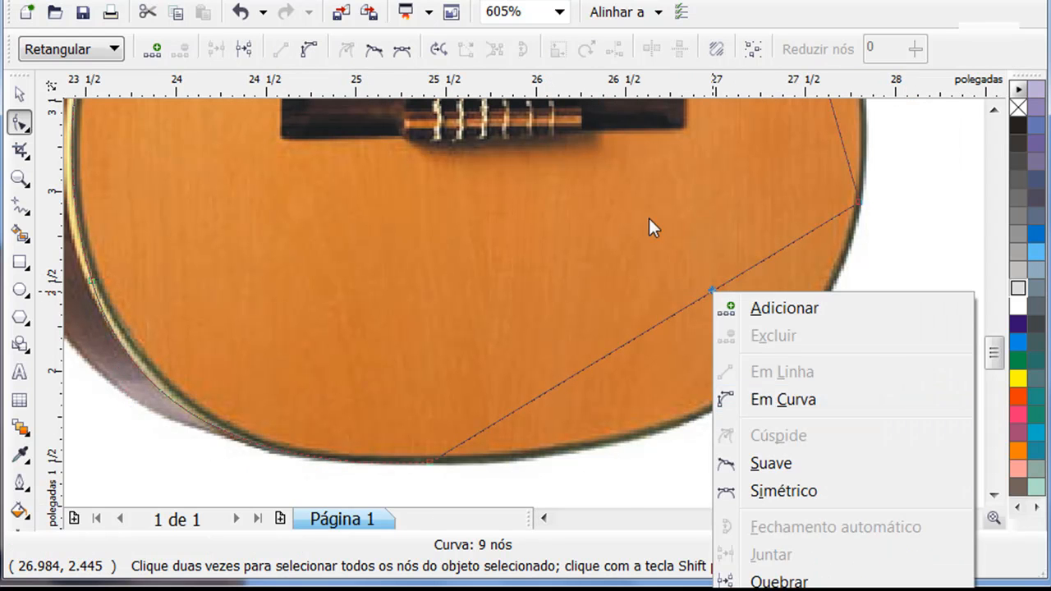
left_click(673, 316)
right_click(674, 317)
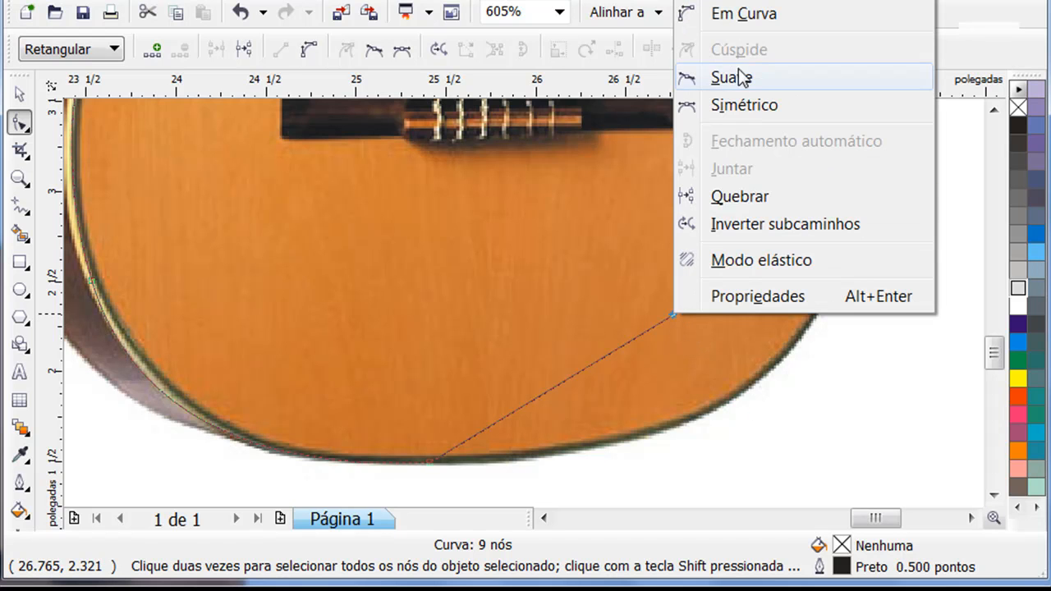
left_click(743, 13)
left_click_drag(649, 325, 736, 400)
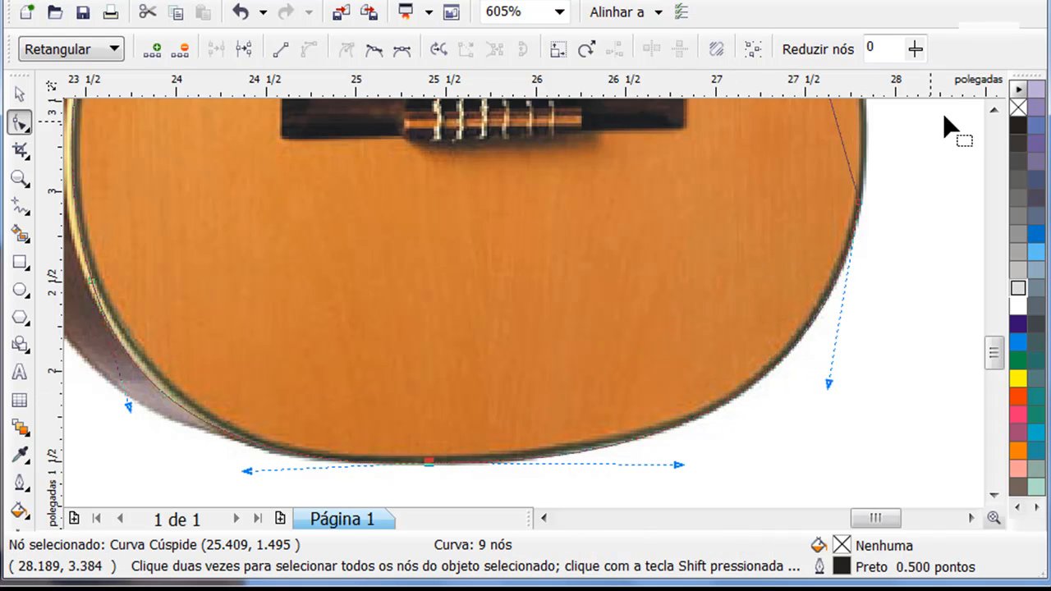
Convert the straight segment beside the bridge to a curve and bend it along the right edge of the lower body
left_click(994, 116)
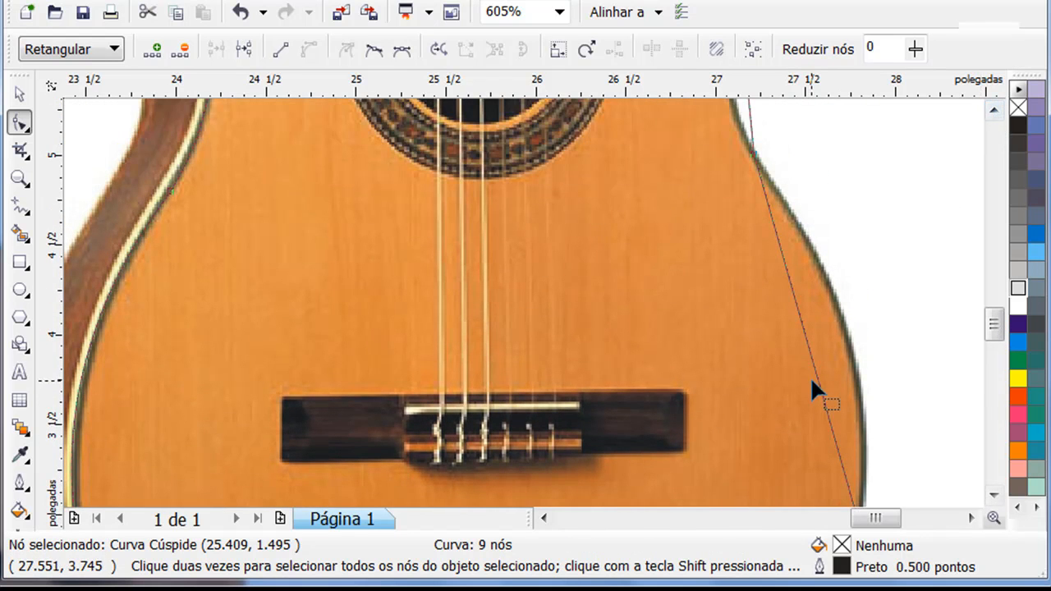
right_click(818, 377)
left_click(887, 76)
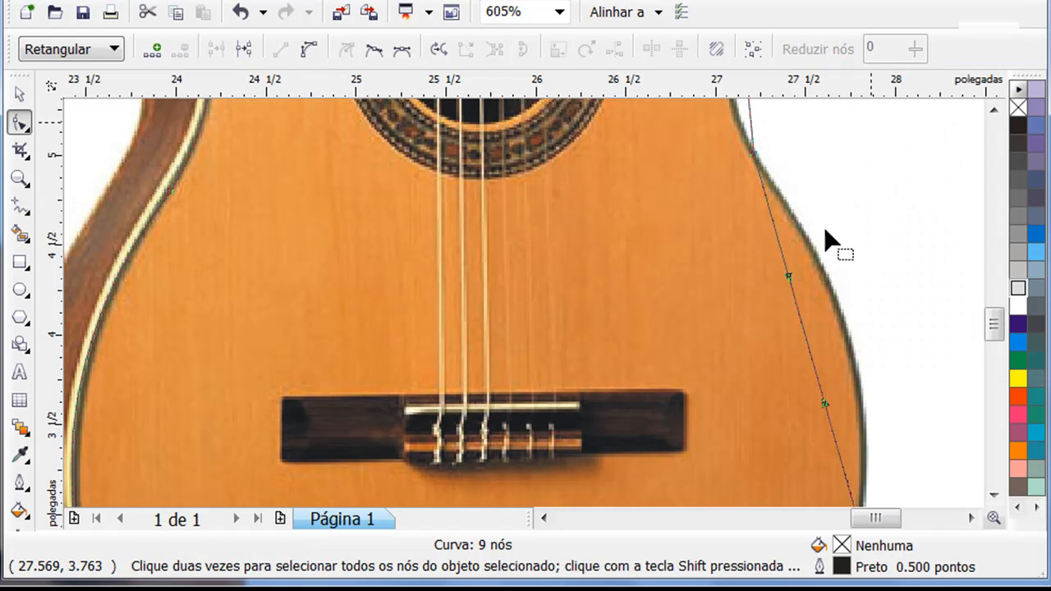
left_click_drag(831, 347, 864, 366)
Convert the short segment at the guitar's right waist to a curve and bend it inward along the body edge
left_click(994, 110)
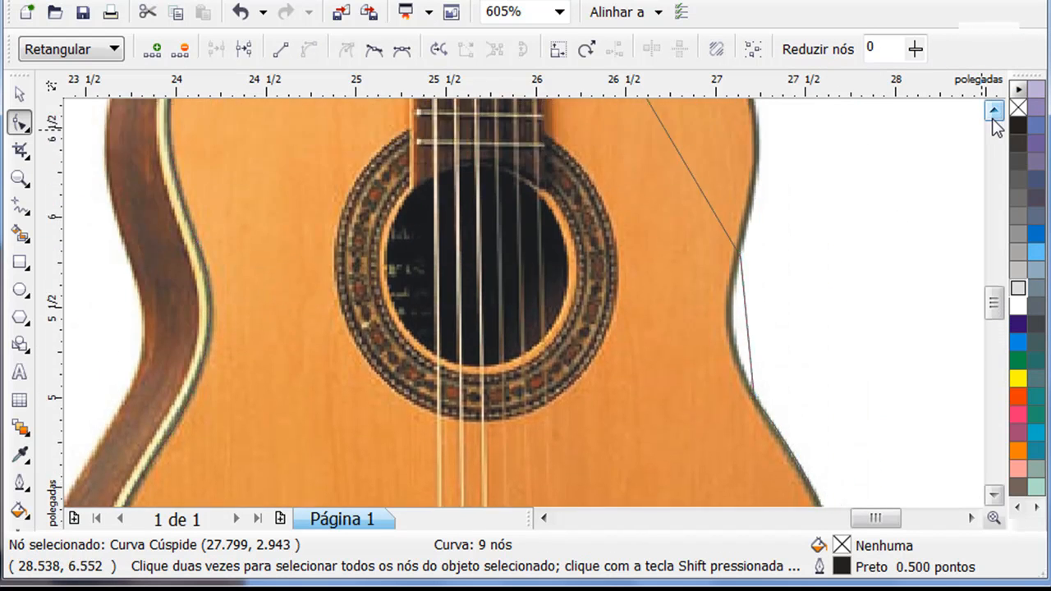
right_click(745, 371)
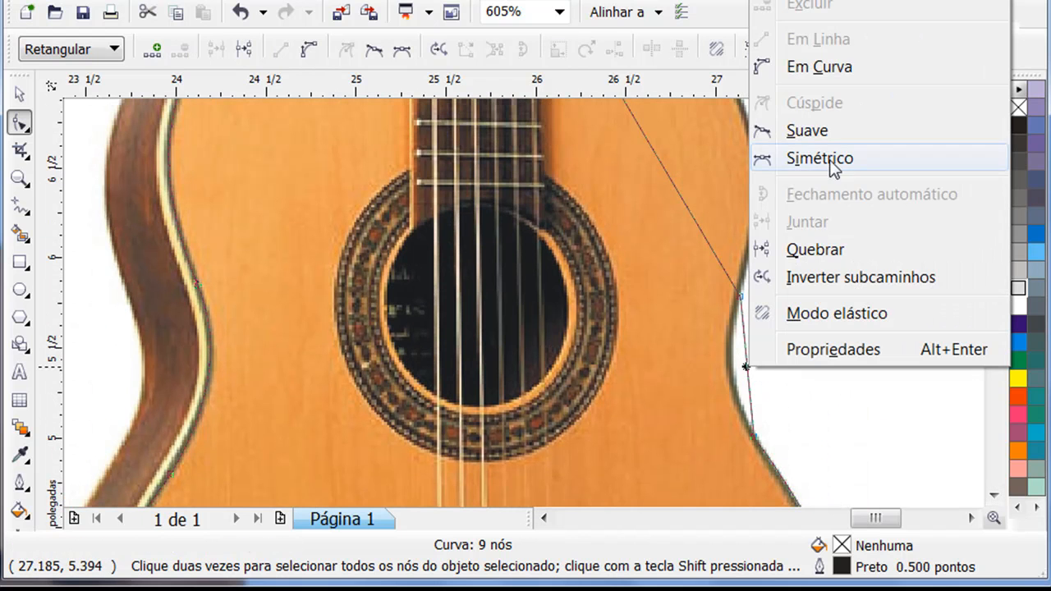
left_click(838, 70)
mouse_move(748, 368)
left_mouse_down()
mouse_move(733, 374)
mouse_move(739, 383)
left_mouse_up()
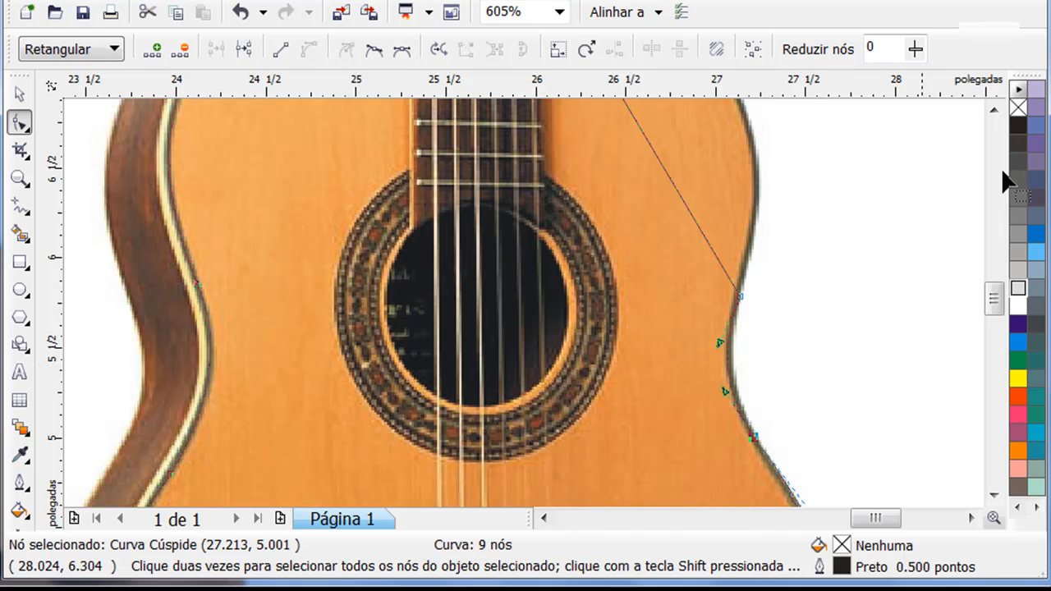
Convert the segment from the right waist to the neck to a curve and shape it around the upper body's edge
left_click(994, 109)
left_click(994, 109)
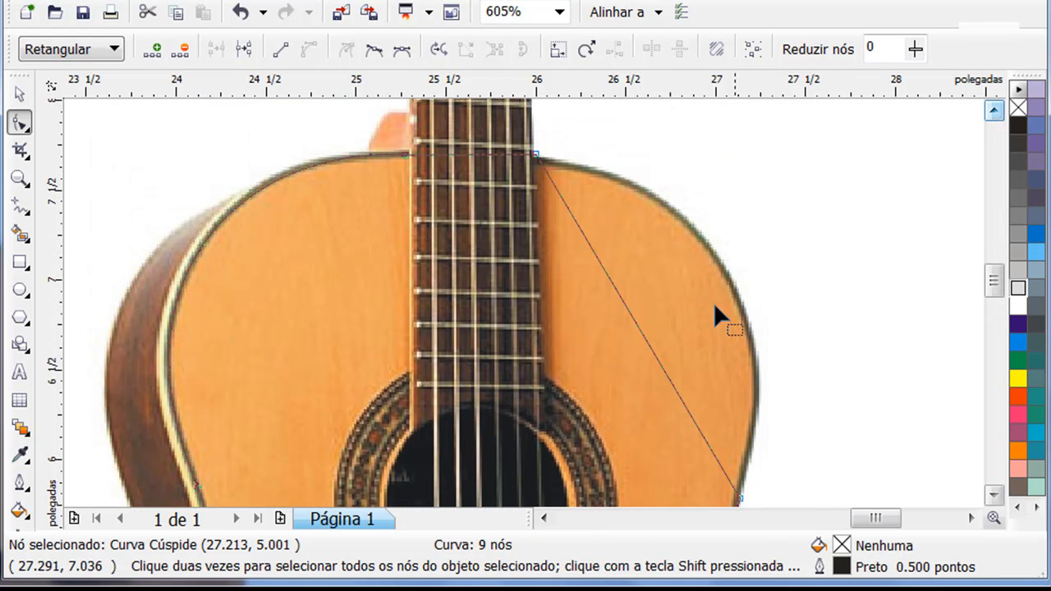
right_click(645, 341)
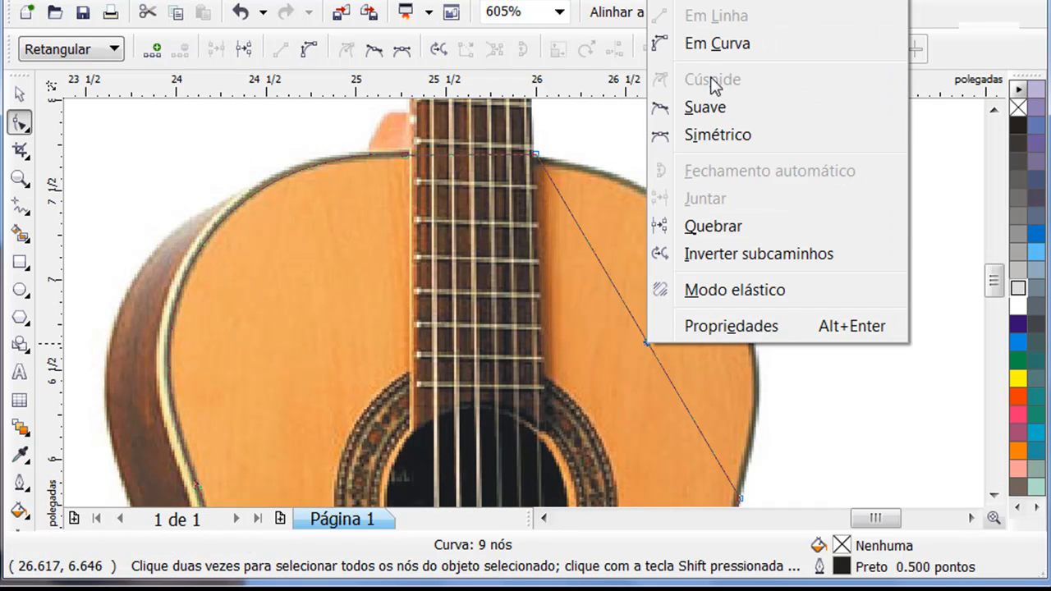
left_click(729, 47)
left_click_drag(643, 338, 730, 274)
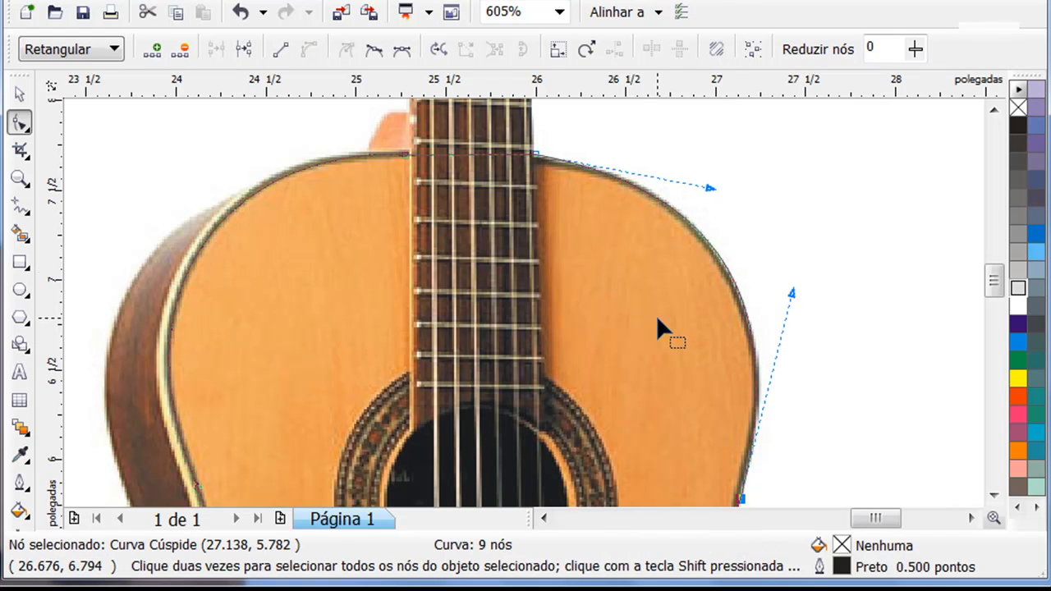
Place a copy of the traced body outline left of the guitar photo and fill it with 10% black
key("z")
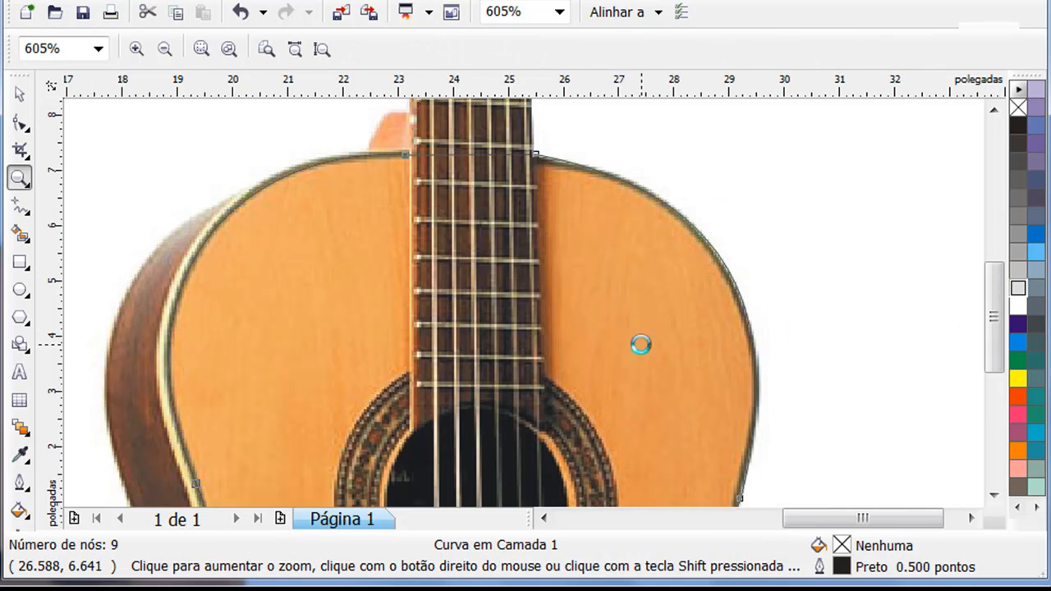
key("F3")
left_click(19, 94)
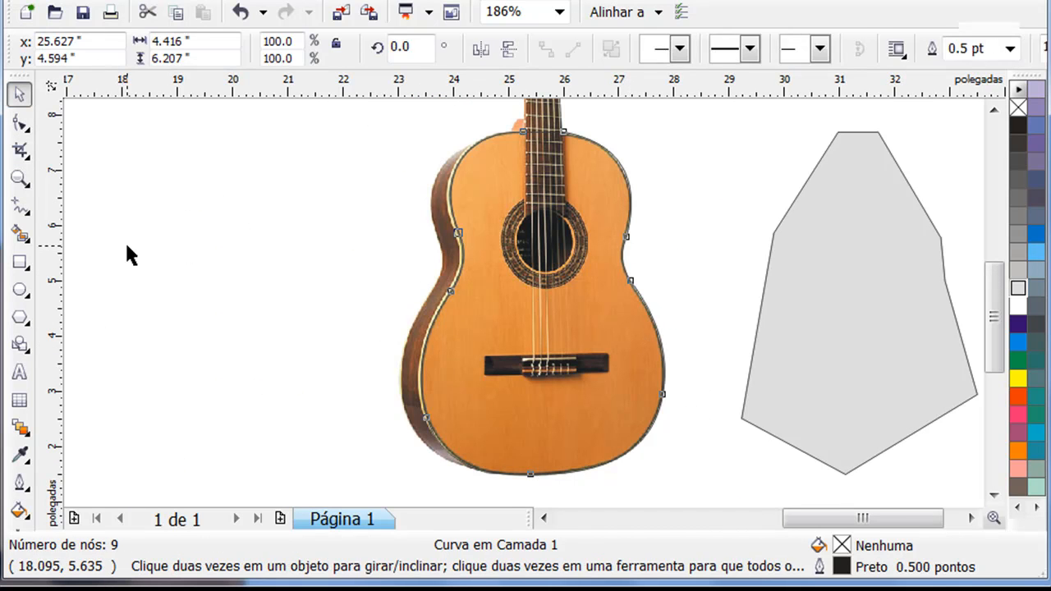
left_click(128, 254)
left_click_drag(636, 311, 315, 302)
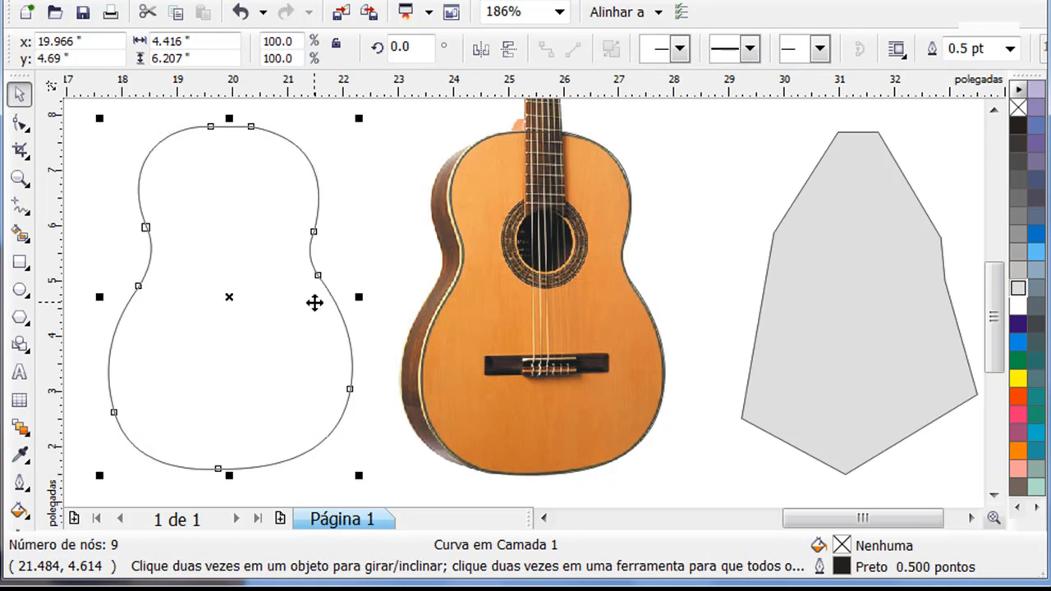
left_click(1024, 293)
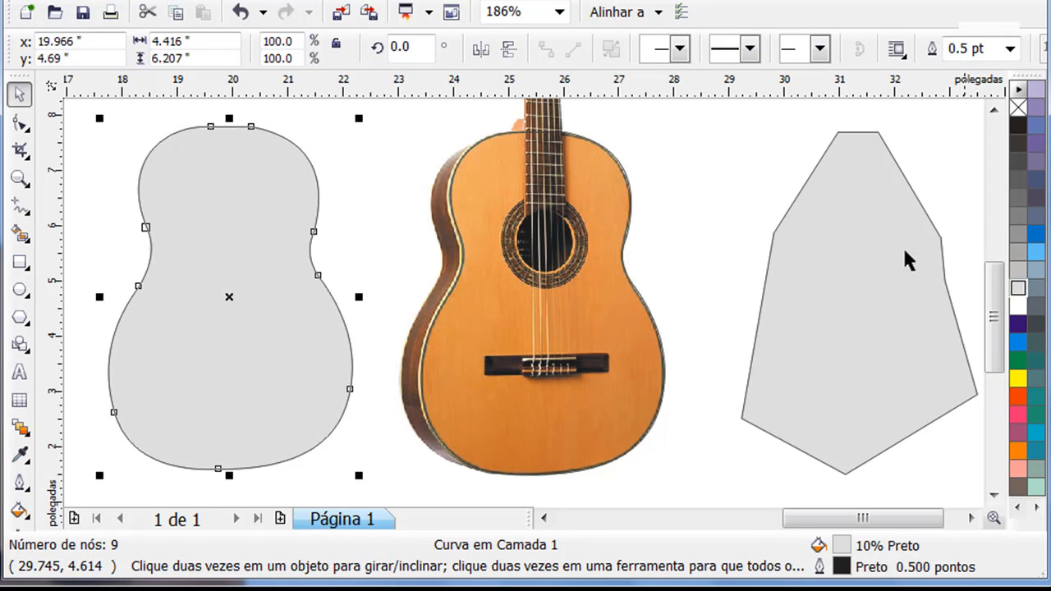
left_click(744, 164)
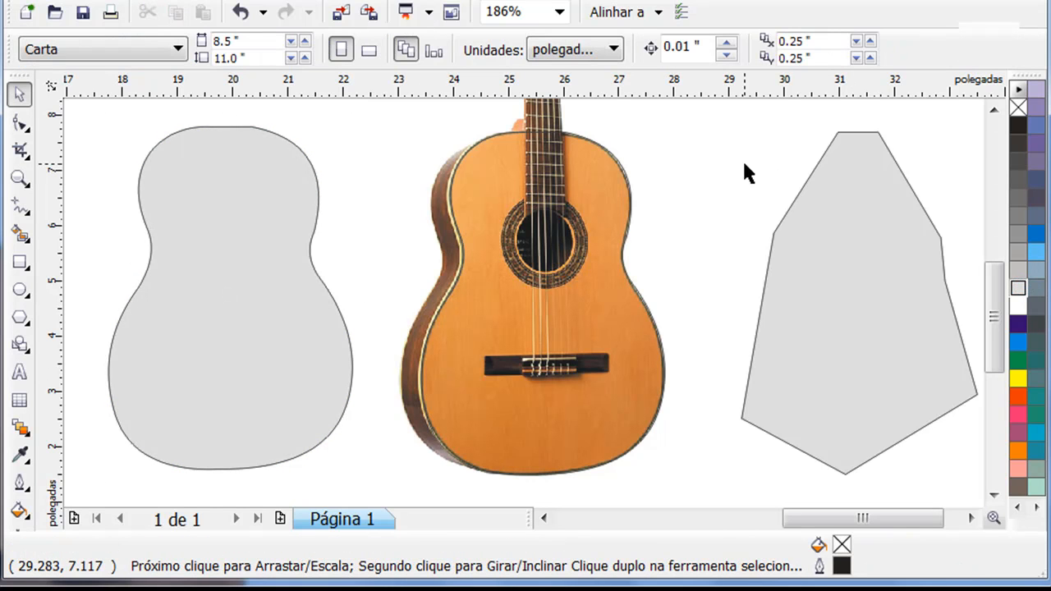
Draw a rectangle about 0.635 × 4.102 inches over the guitar's neck and convert it to curves
left_click(994, 110)
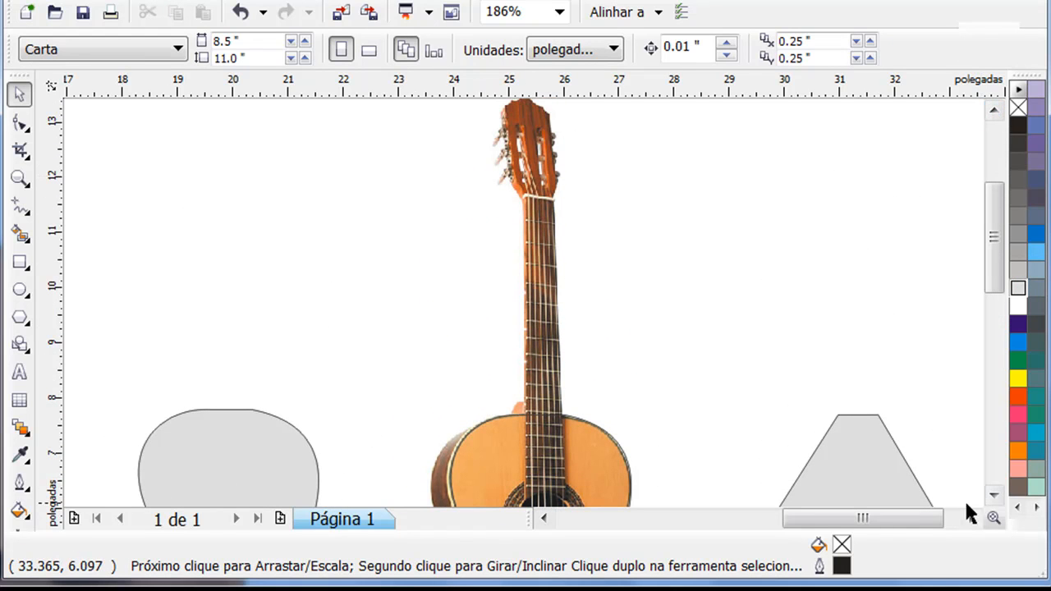
left_click(995, 496)
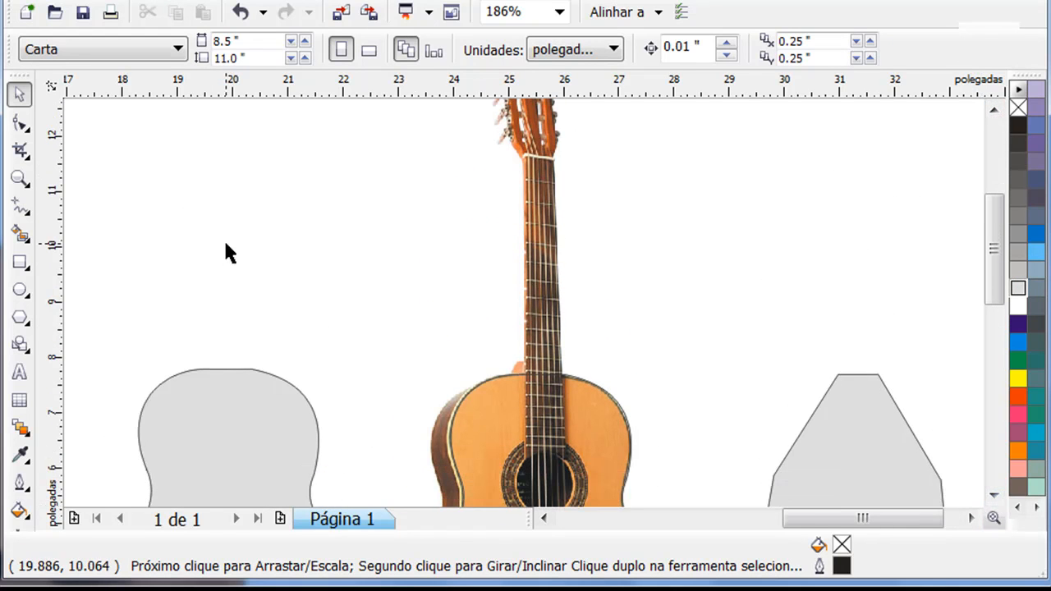
left_click(19, 263)
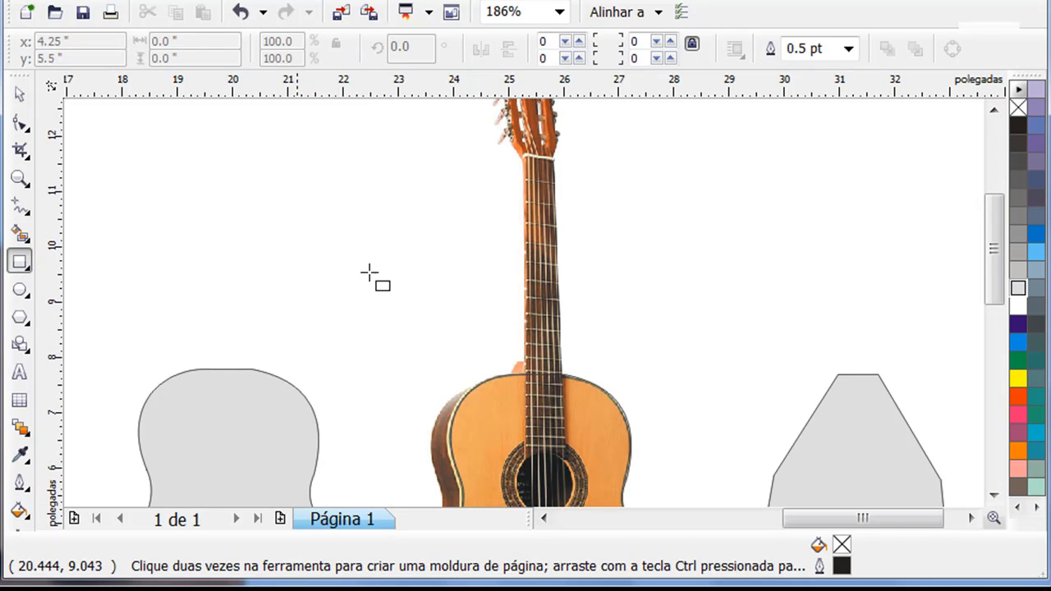
left_click_drag(523, 153, 558, 383)
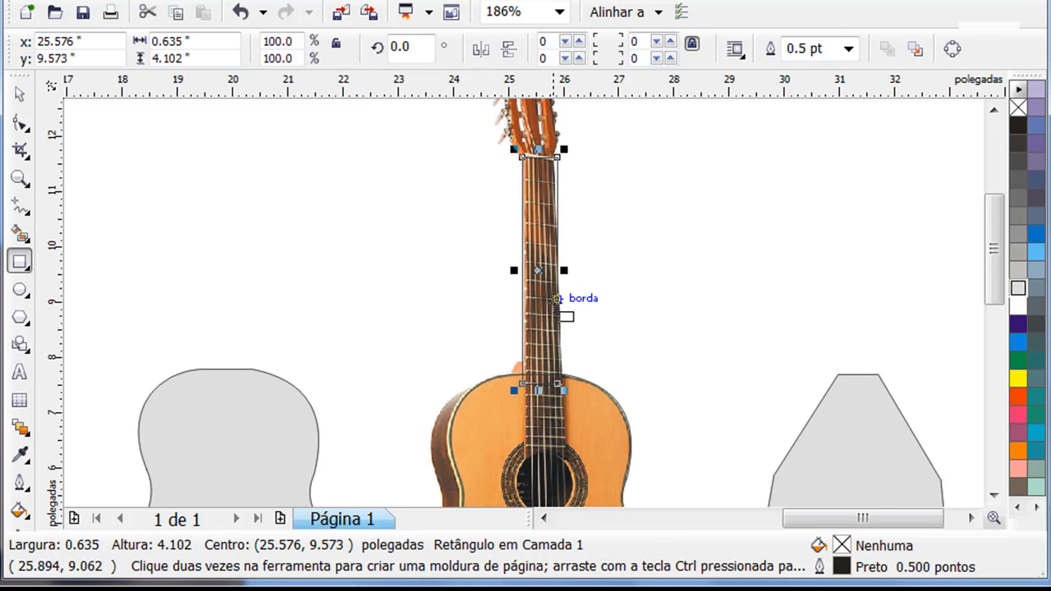
left_click(19, 94)
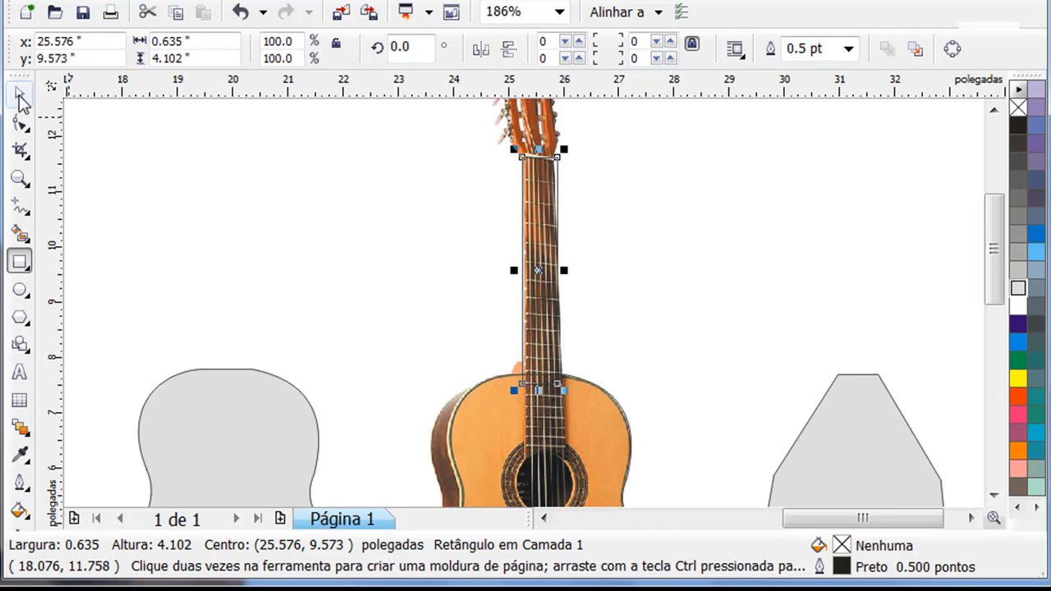
right_click(536, 291)
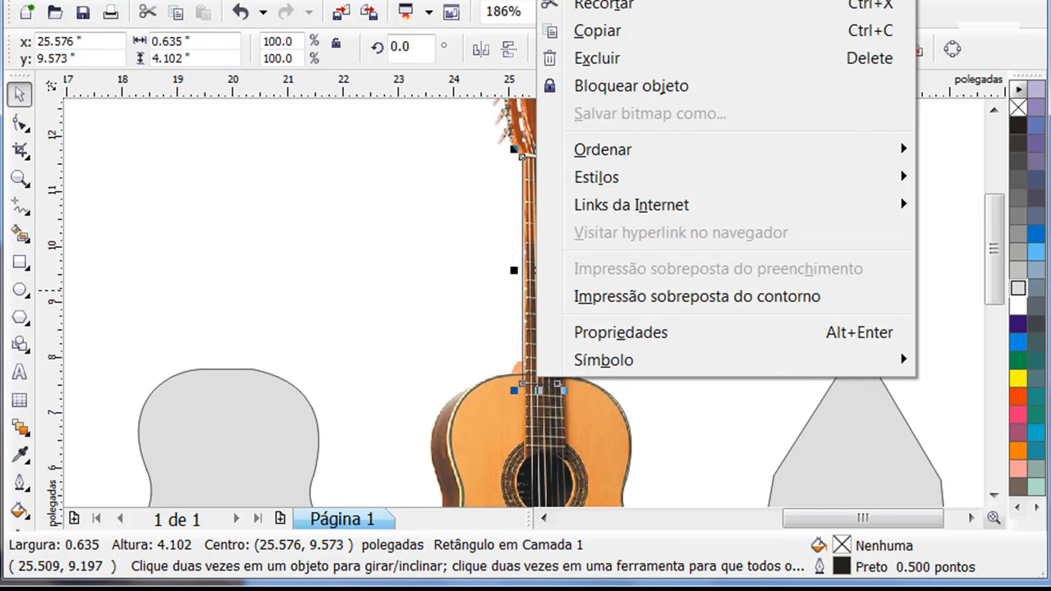
left_click(626, 1)
Move the neck shape's upper-right node inward onto the neck's edge just below the headstock
key("z")
left_click_drag(484, 136, 589, 404)
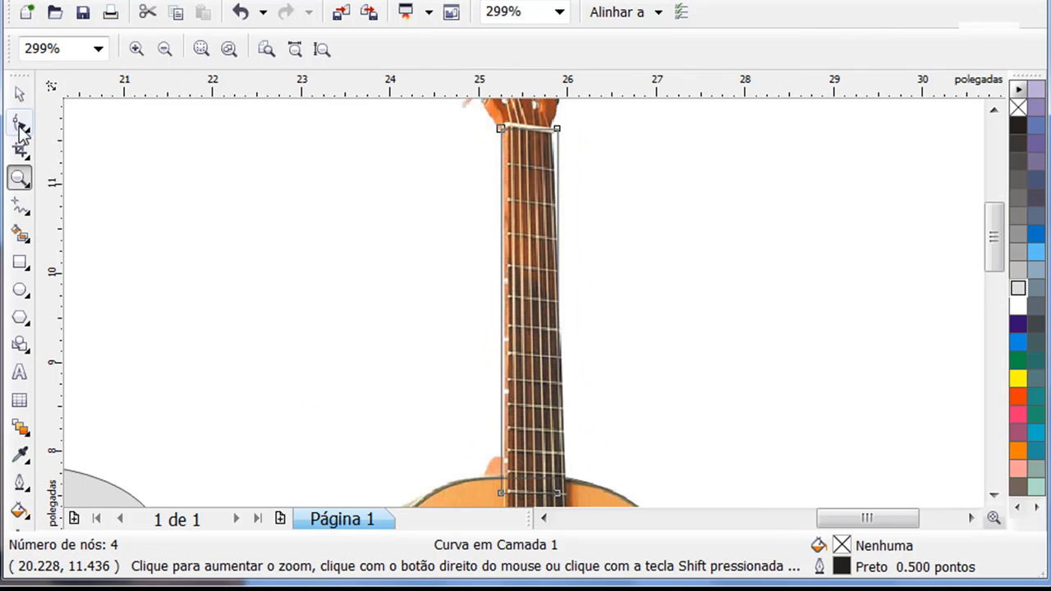
left_click(20, 122)
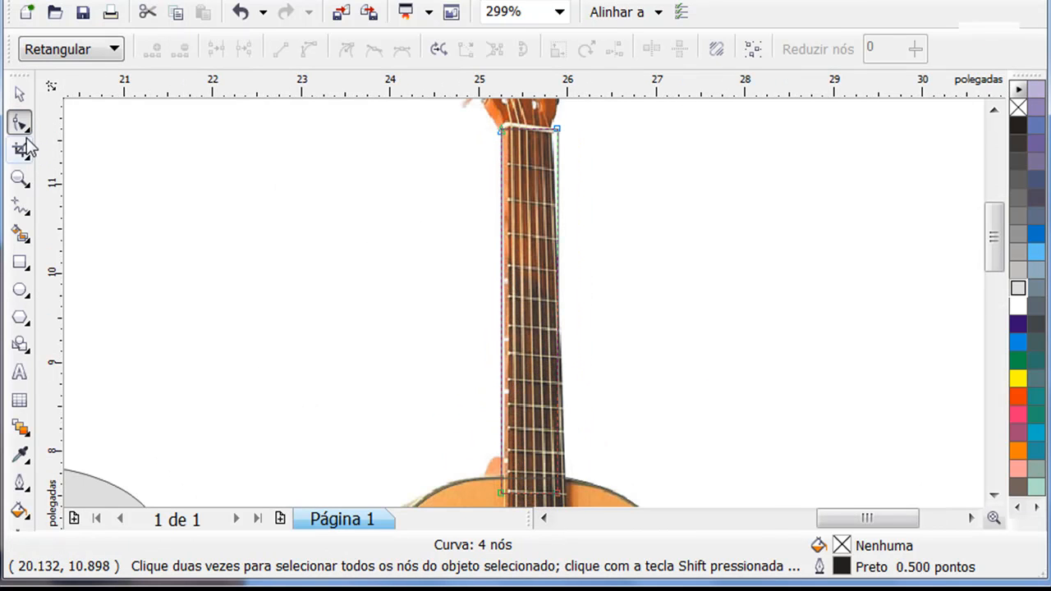
mouse_move(570, 147)
left_mouse_down()
mouse_move(545, 148)
mouse_move(574, 138)
mouse_move(546, 137)
mouse_move(554, 148)
mouse_move(554, 138)
left_mouse_up()
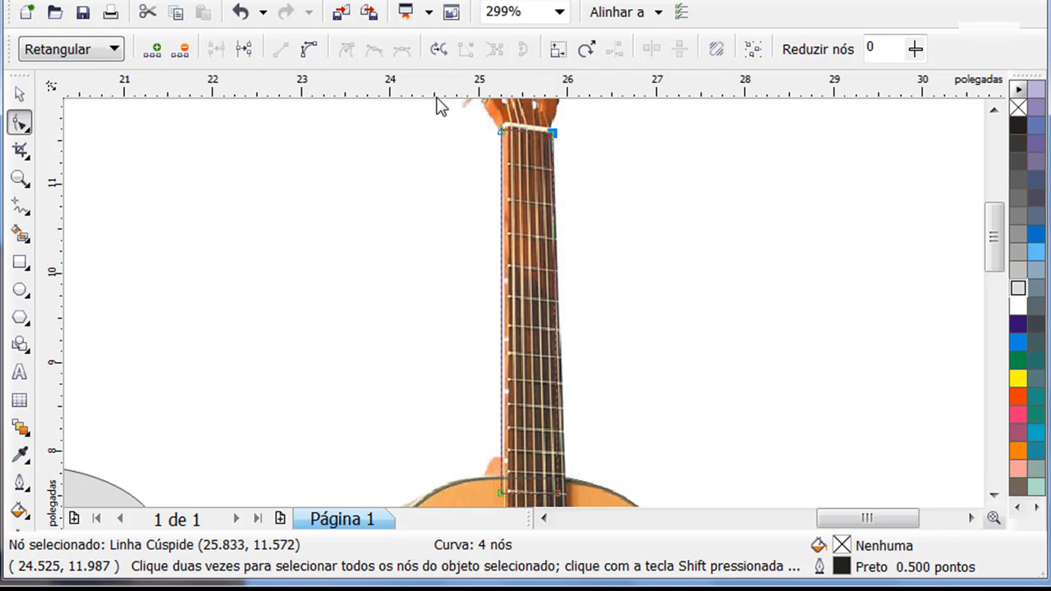
Turn off snapping to objects and fit the neck shape's upper-right and lower corner nodes to the neck's edges
left_click(230, 18)
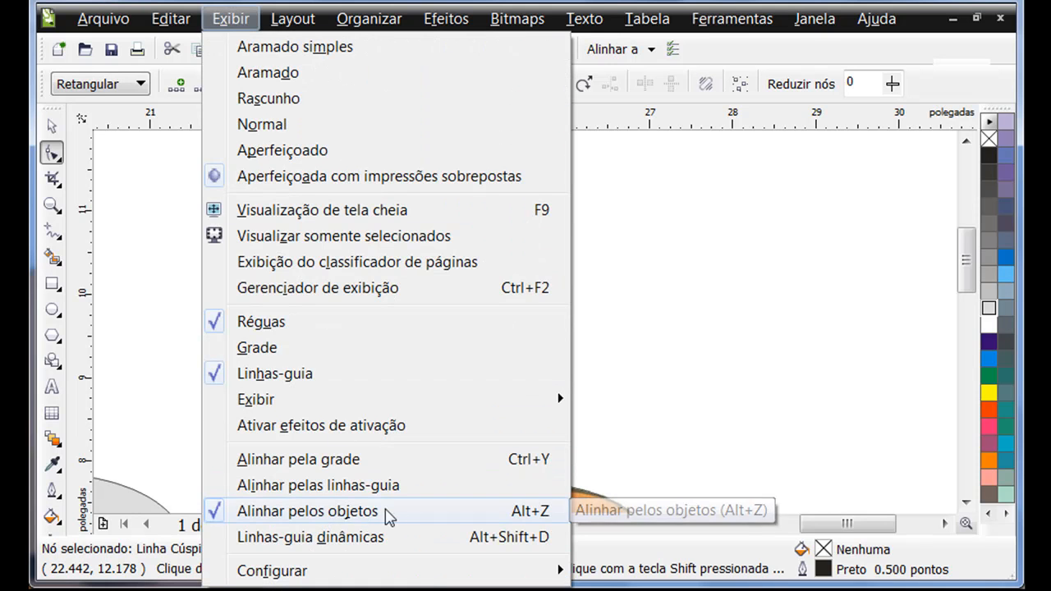
left_click(331, 511)
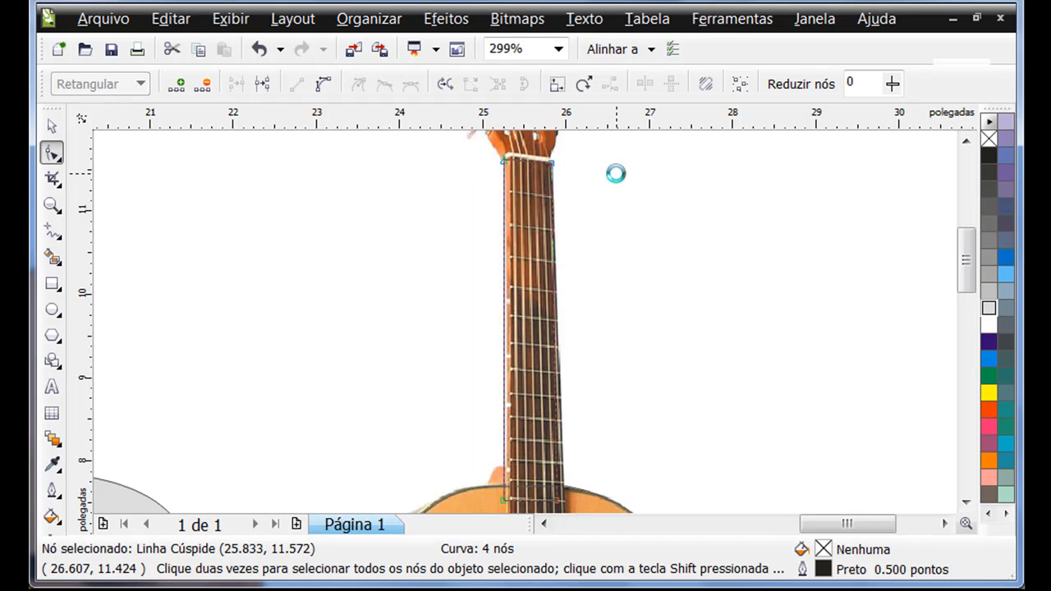
left_click_drag(553, 166, 553, 168)
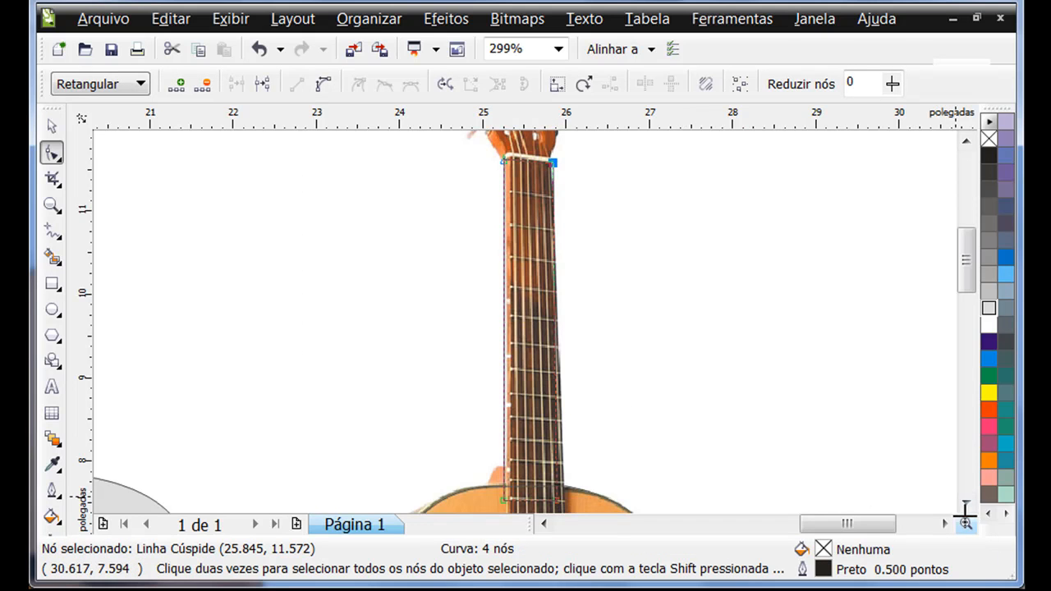
left_click(969, 502)
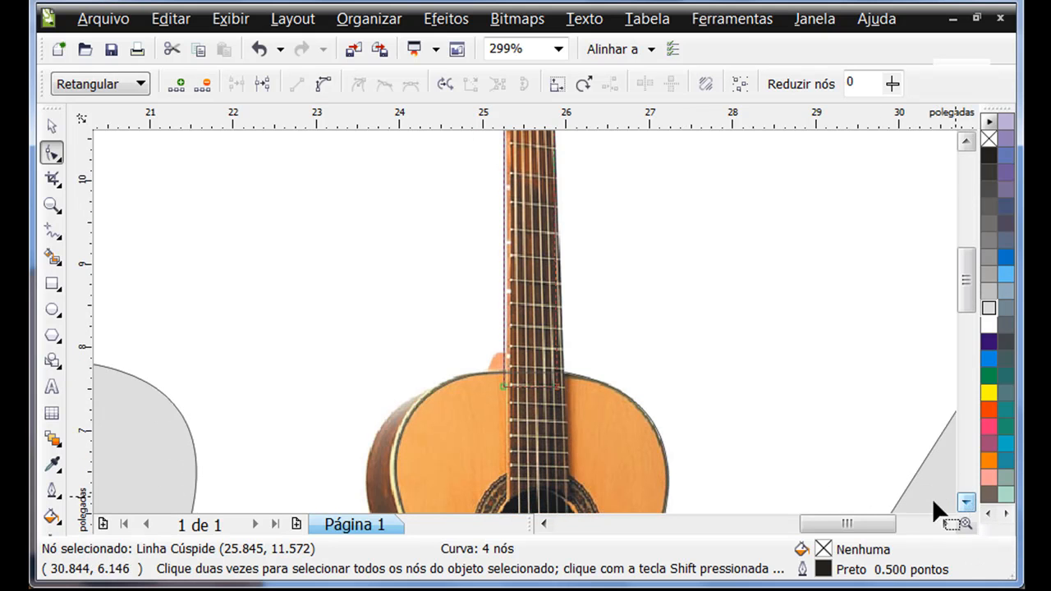
left_click_drag(506, 393, 565, 383)
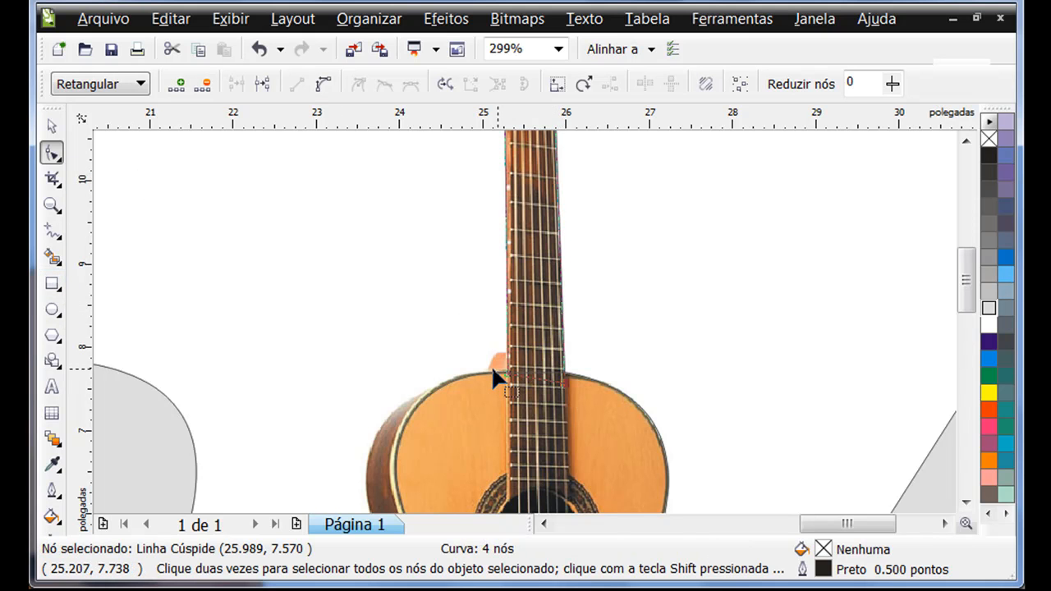
Add two nodes to the neck shape's left edge at the heel and pull the lower one out to the heel's base
key("z")
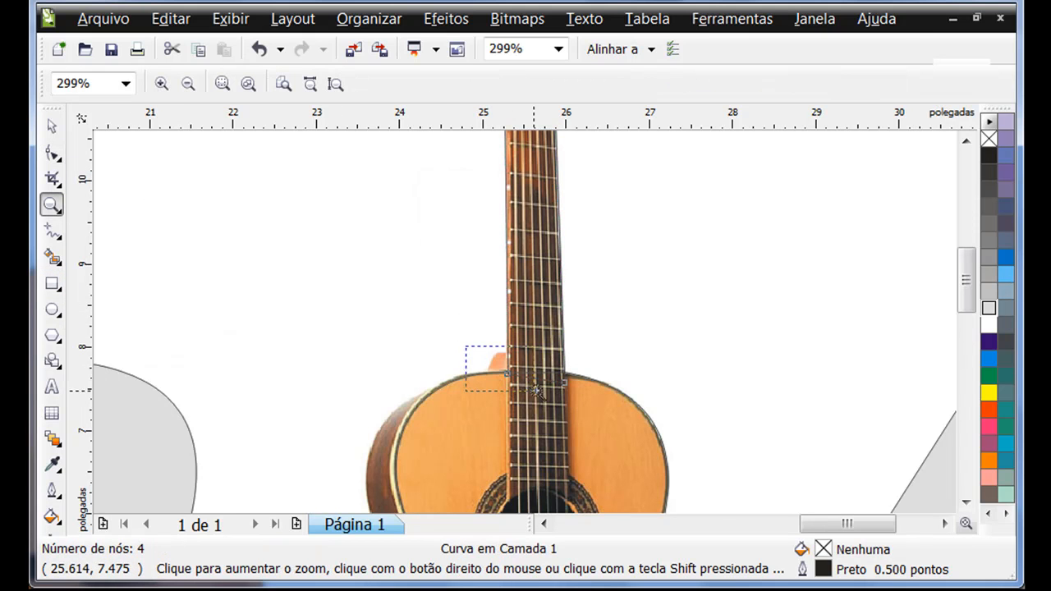
left_click_drag(465, 346, 535, 390)
left_click(48, 154)
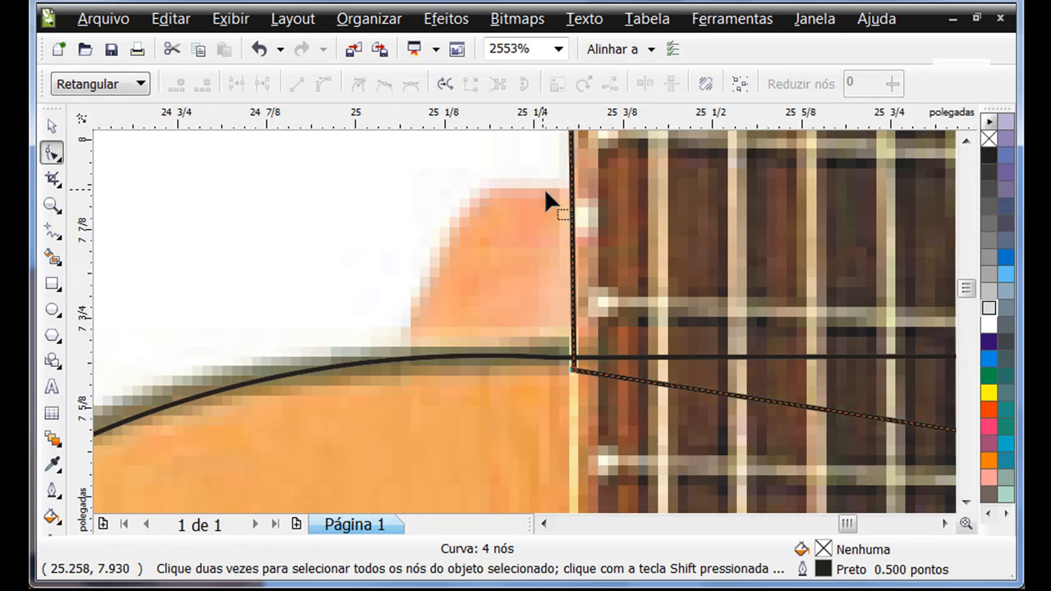
double_click(574, 185)
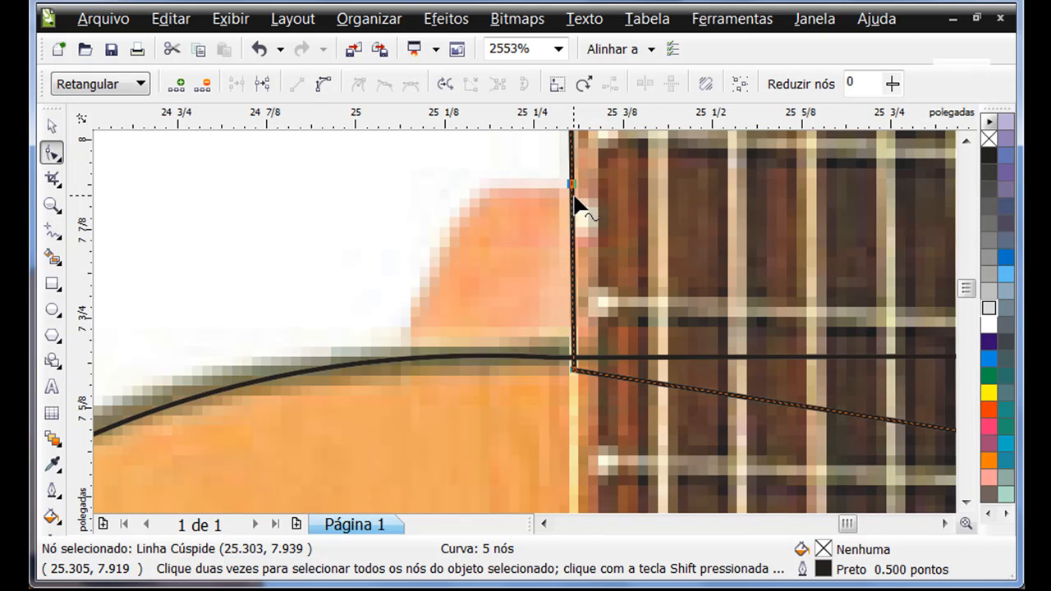
left_click(573, 205)
left_click_drag(572, 231, 394, 367)
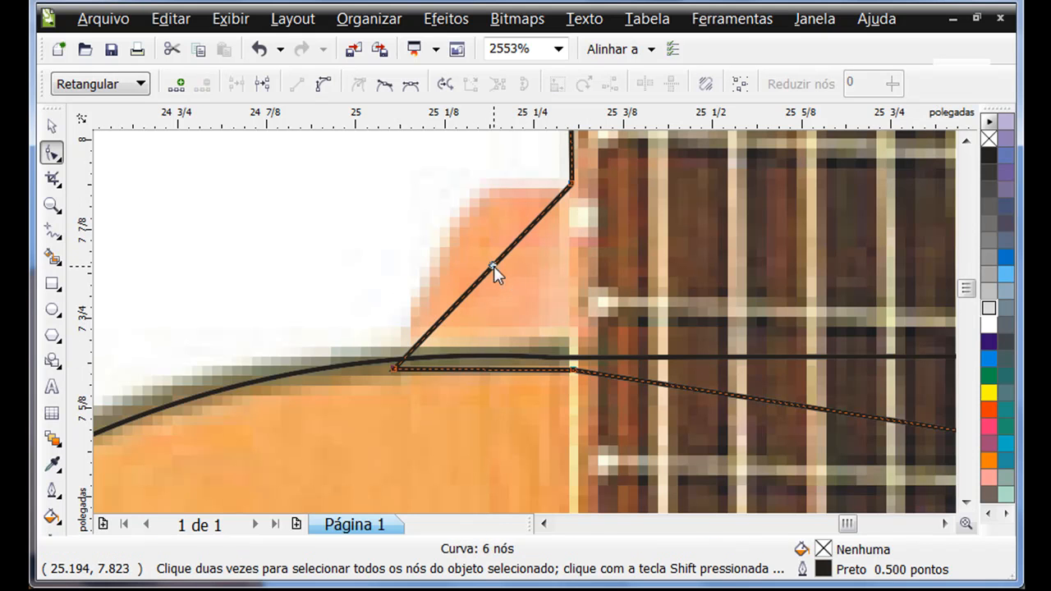
Convert the neck heel's slanted edge to a curve, add a node at its upper corner and bend the segments to the photo
right_click(493, 273)
left_click(501, 366)
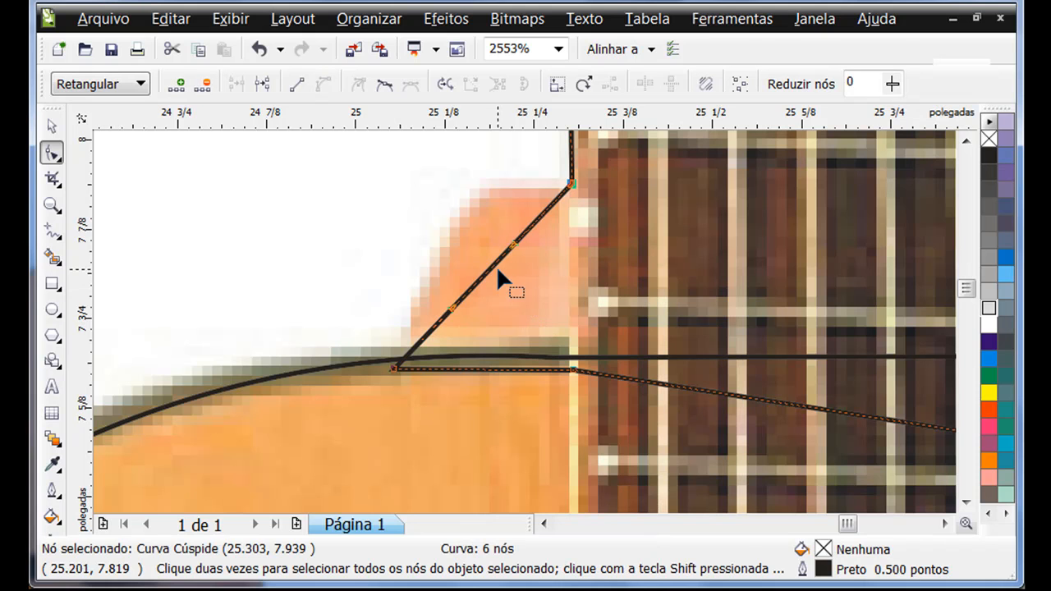
left_click_drag(494, 268, 458, 232)
double_click(492, 200)
left_click_drag(491, 201, 476, 190)
mouse_move(543, 187)
left_mouse_down()
mouse_move(542, 202)
mouse_move(542, 191)
left_mouse_up()
left_click_drag(472, 207, 476, 212)
Bend the lower segment of the heel's edge inward to follow the heel in the photo
left_click(418, 296)
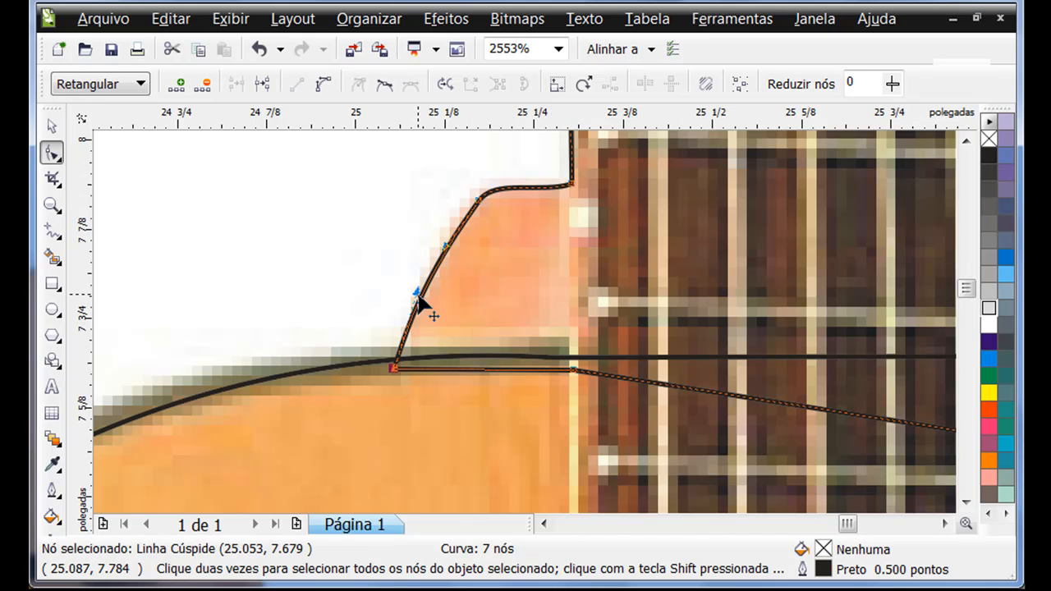
left_click_drag(419, 300, 436, 294)
key("space")
left_click(595, 258)
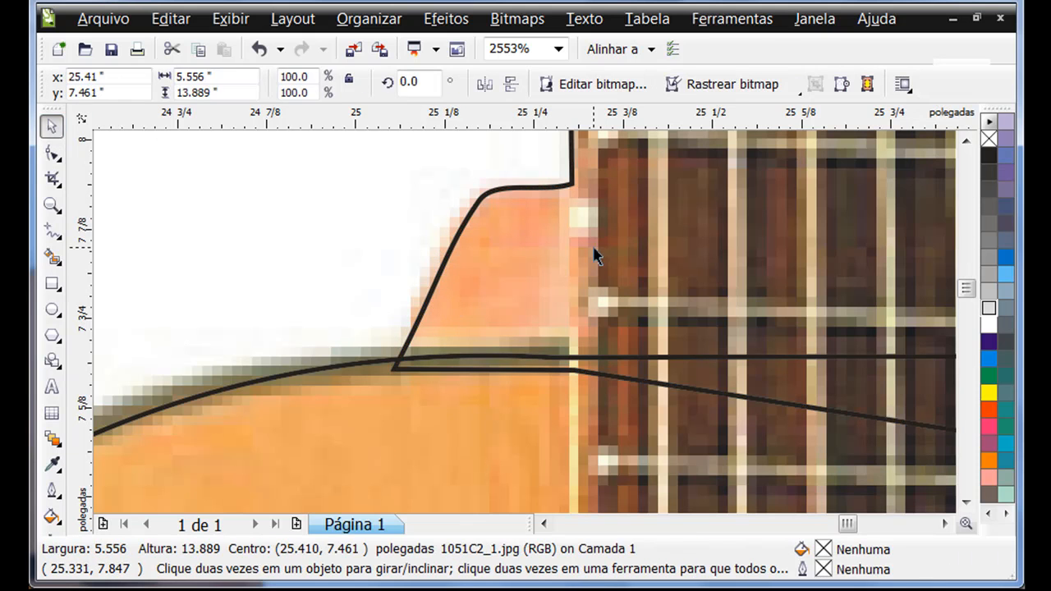
key("z")
right_click(624, 248)
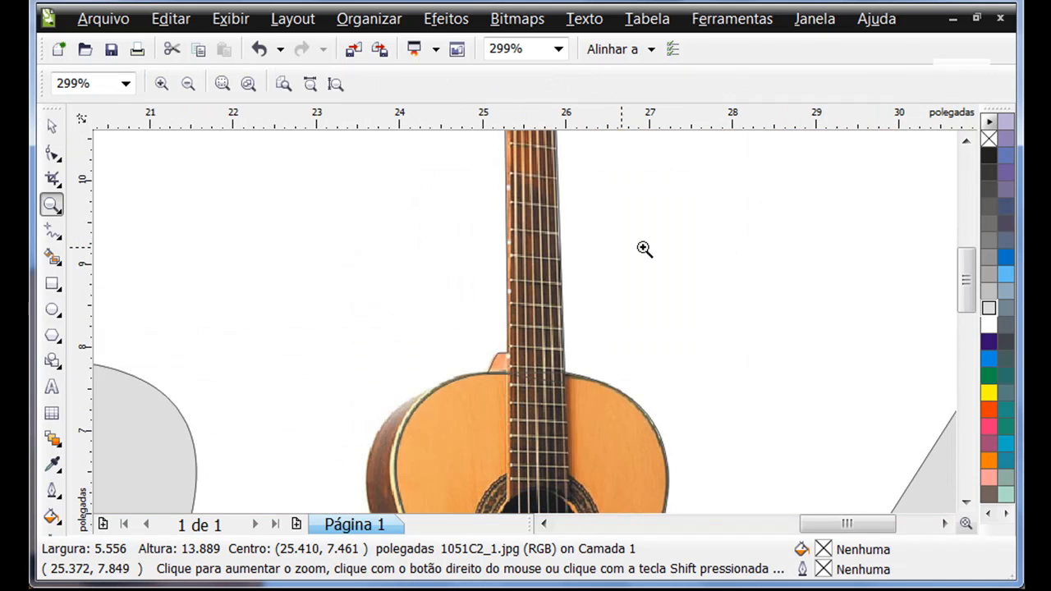
Select the neck and body outlines together and place a copy of both beside the grey polygon, centred at about 37.14, 6.66 inches
left_click(52, 127)
left_click(446, 314)
left_click(141, 263)
key("z")
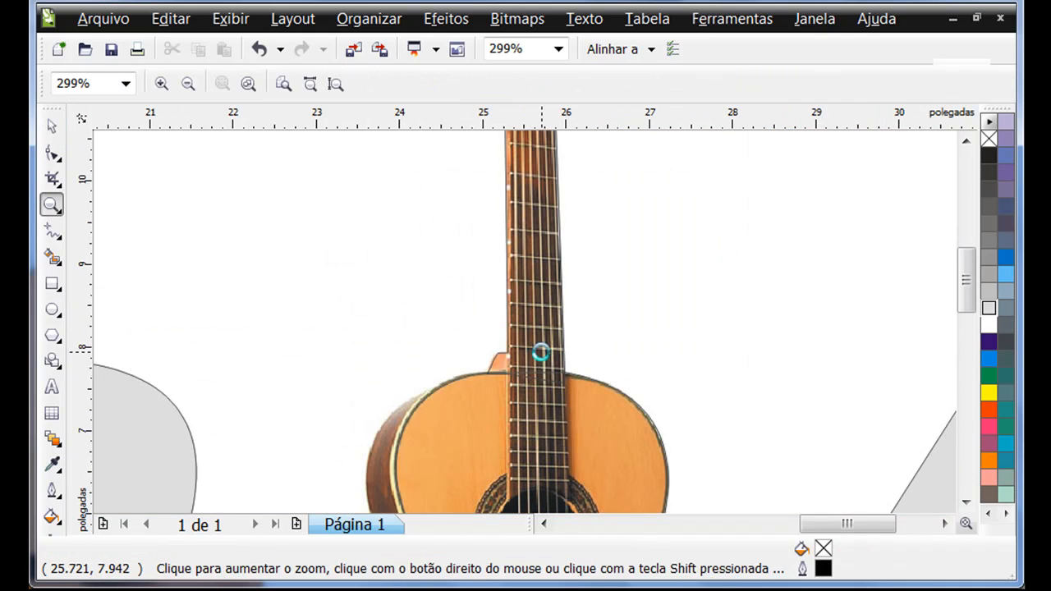
right_click(543, 352)
right_click(541, 354)
left_click(52, 126)
left_click(506, 297)
left_click(519, 218, "shift")
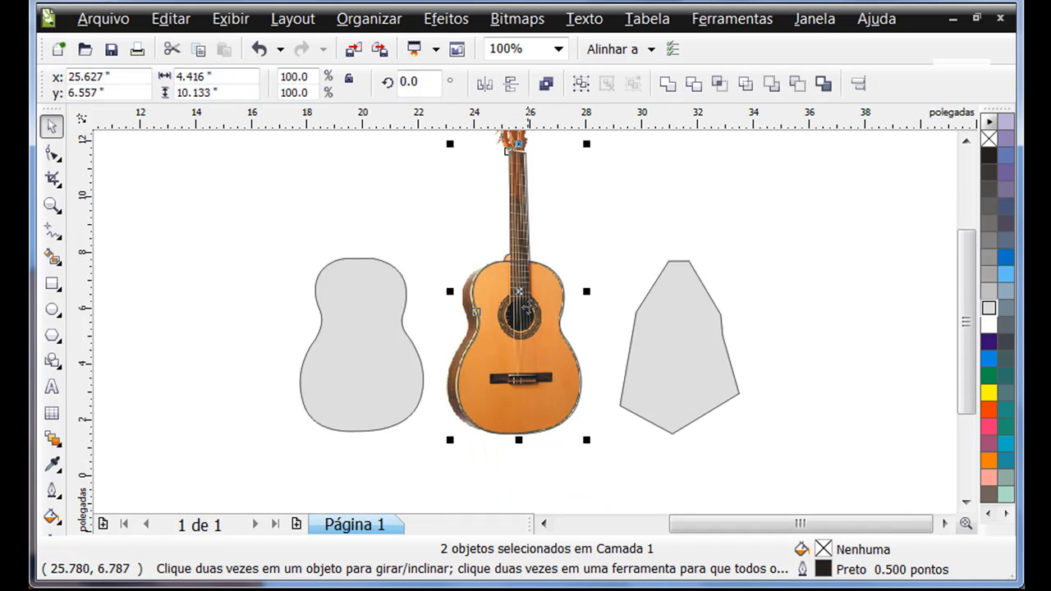
left_click_drag(517, 337, 836, 334)
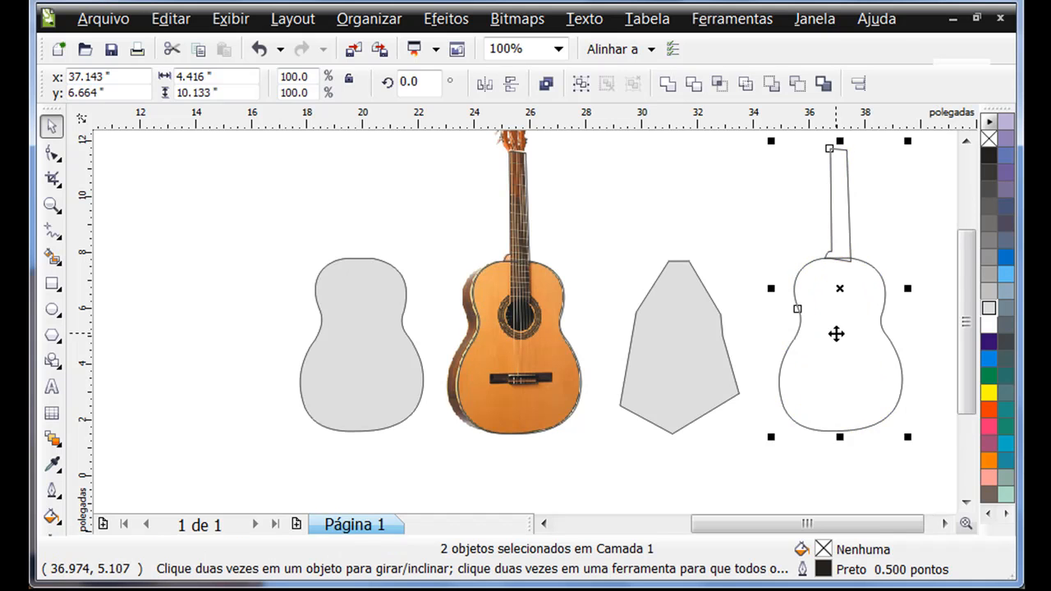
key("Escape")
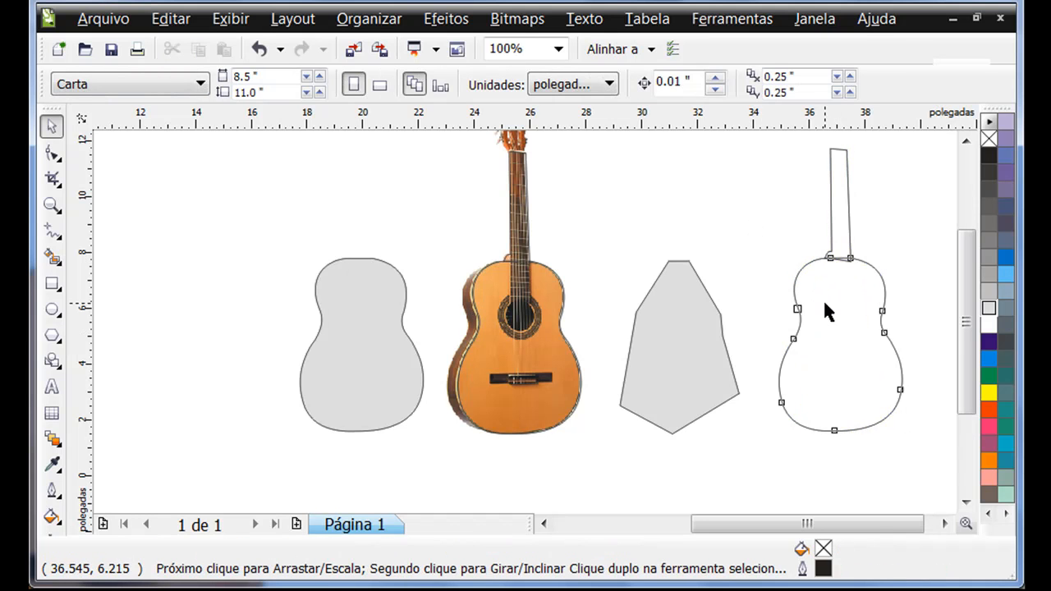
Weld the copied body and neck outlines into a single shape
left_click(825, 303)
left_click(840, 208, "shift")
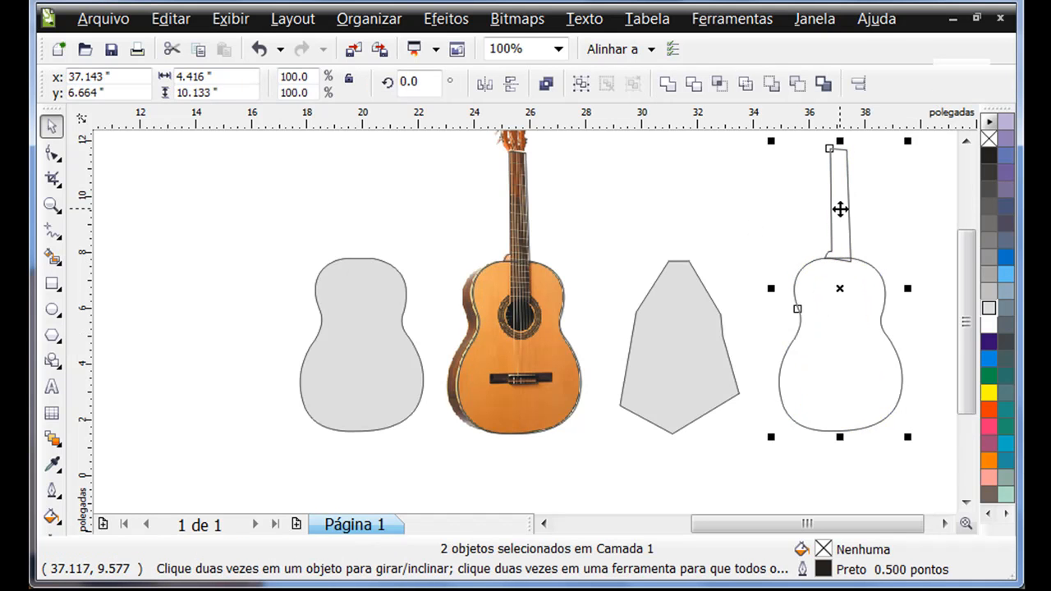
left_click(667, 84)
left_click(721, 193)
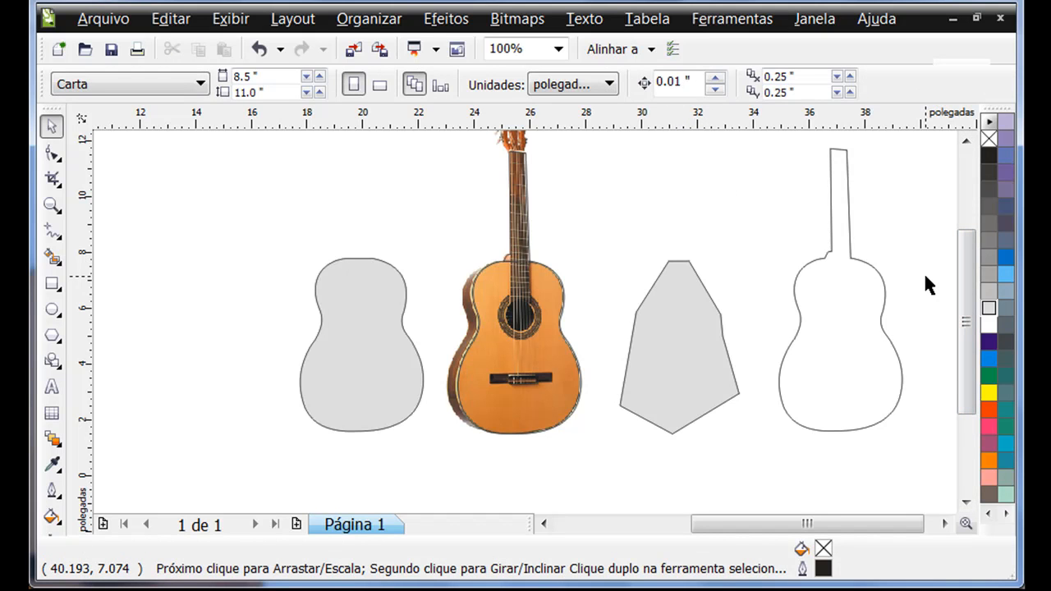
Convert the guitar photo to a 300 dpi bitmap in 8-bit grayscale (Tons de cinza)
left_click(966, 144)
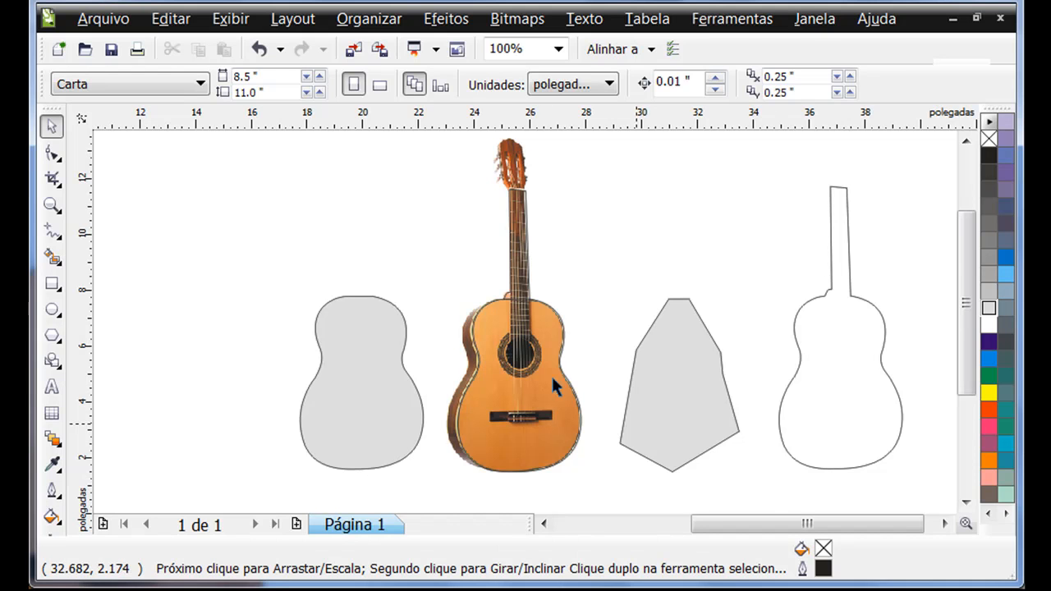
left_click(515, 161)
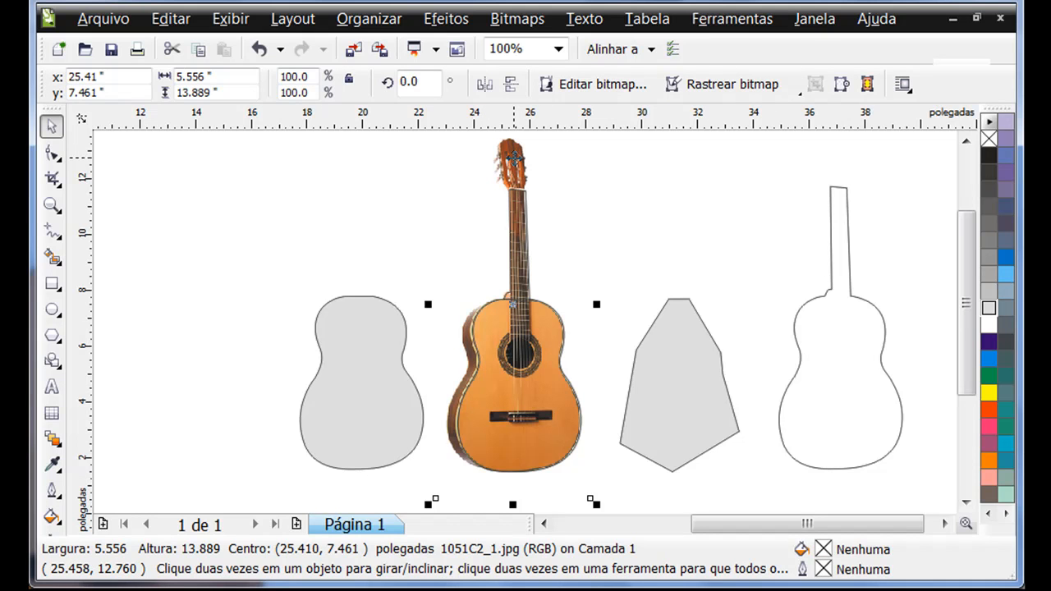
left_click(518, 18)
left_click(444, 203)
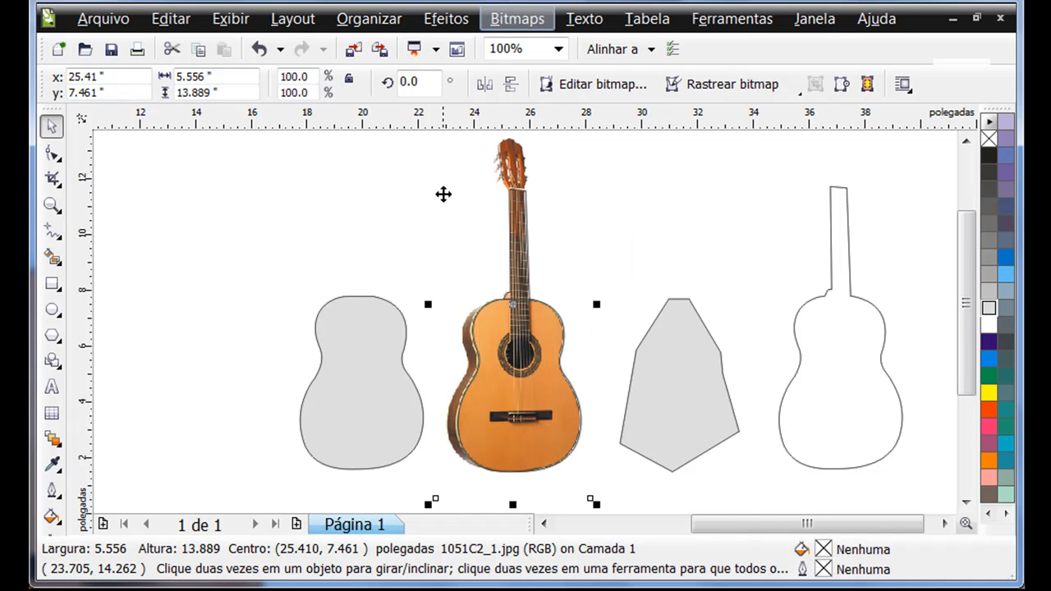
left_click(626, 190)
left_click(509, 141)
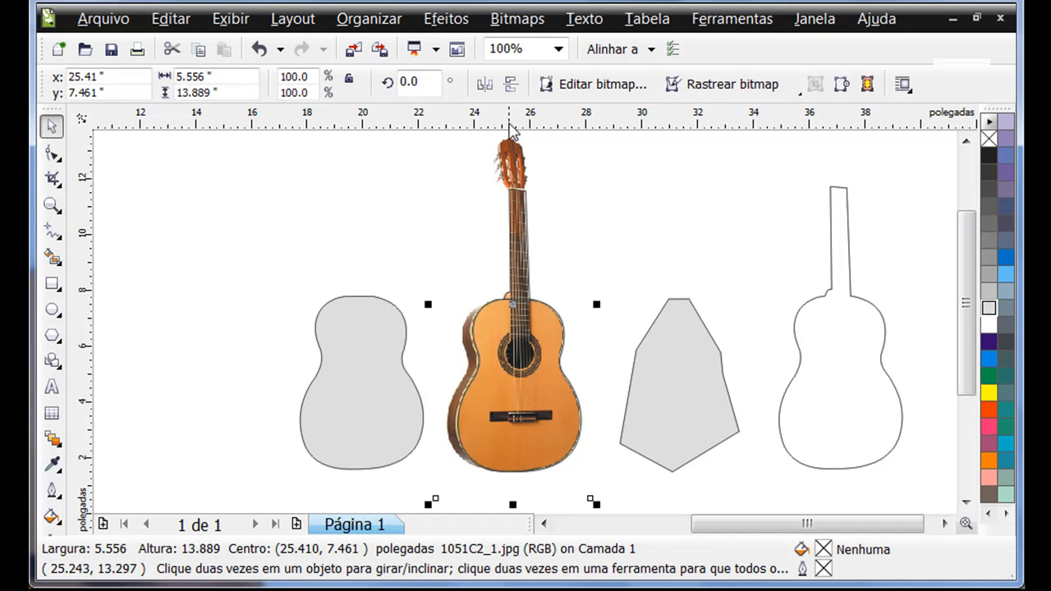
left_click(518, 18)
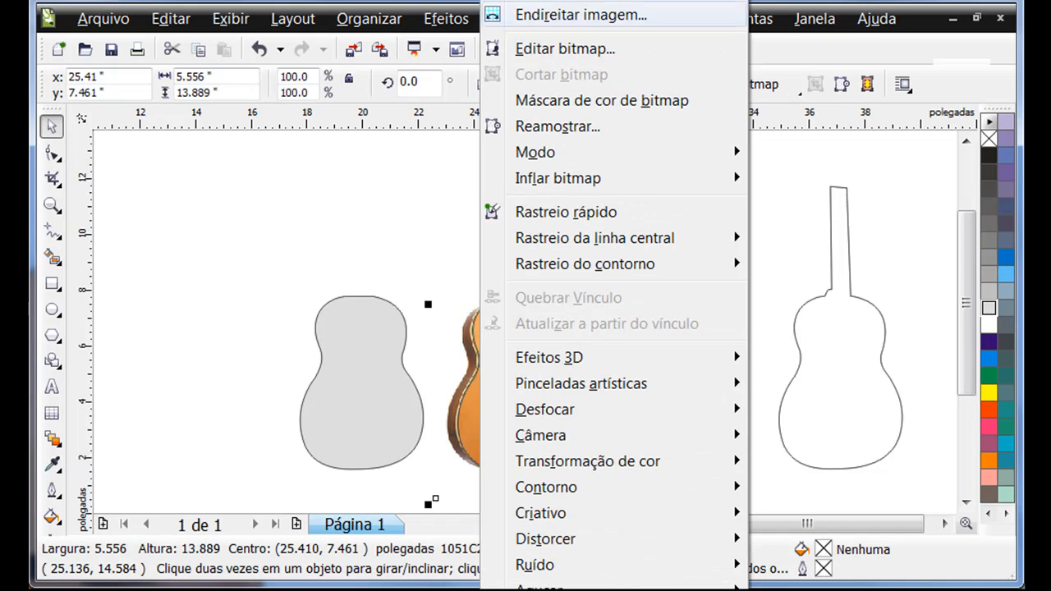
left_click(558, 2)
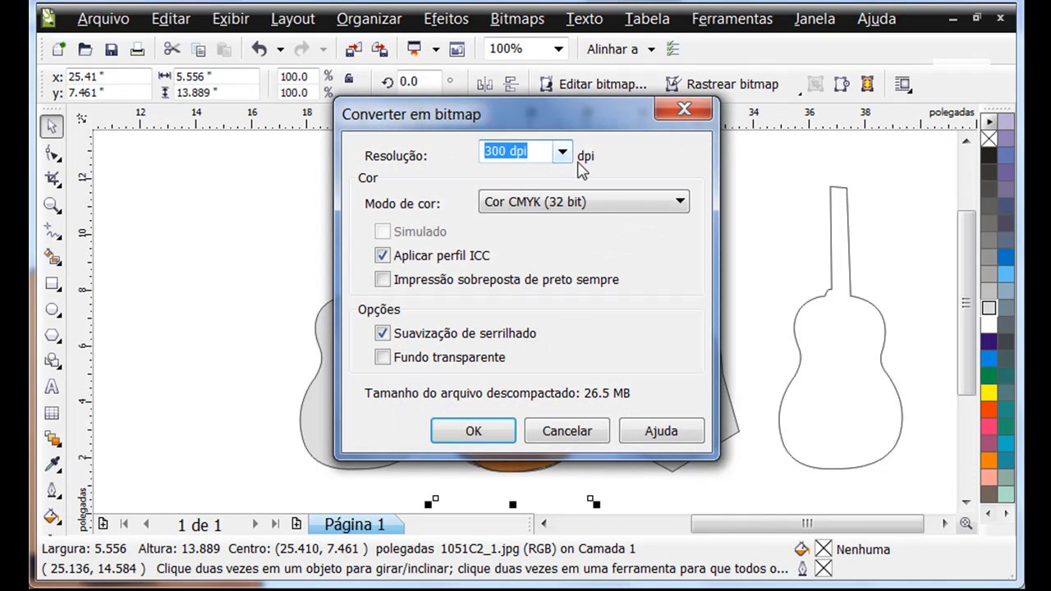
left_click(677, 203)
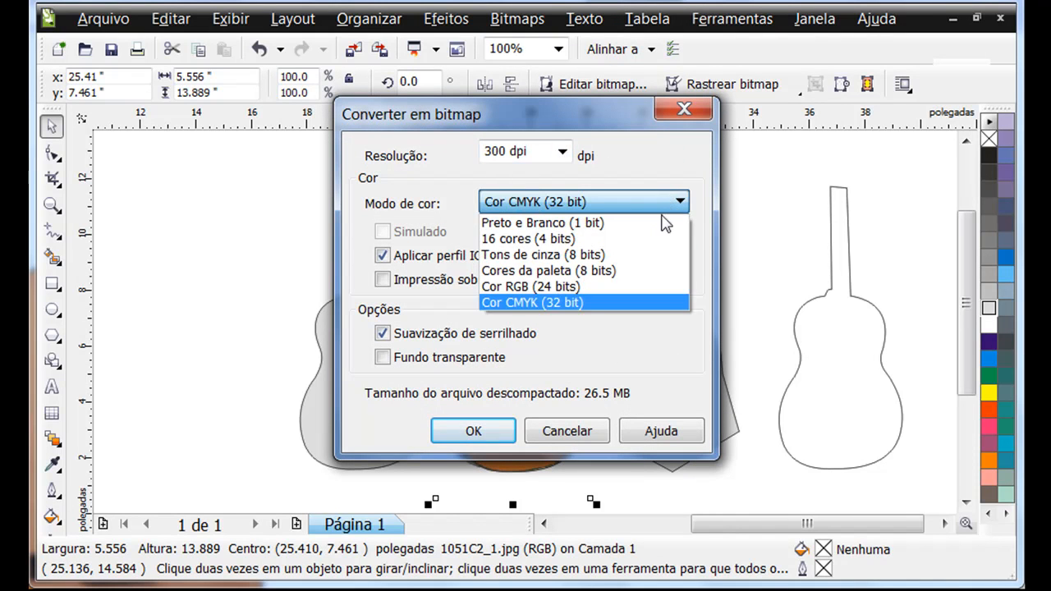
left_click(579, 256)
left_click(498, 430)
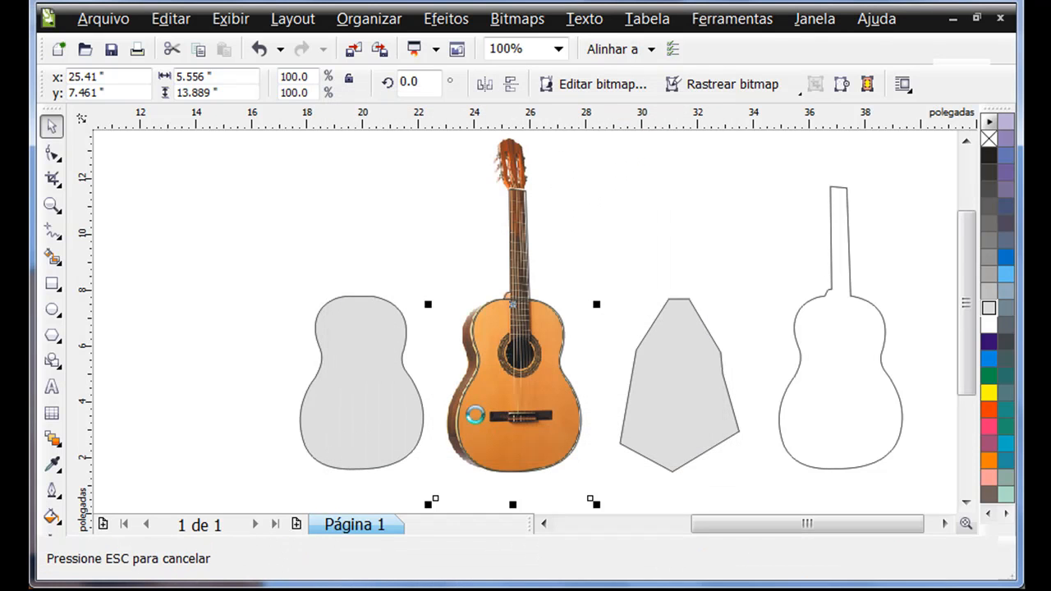
left_click(281, 222)
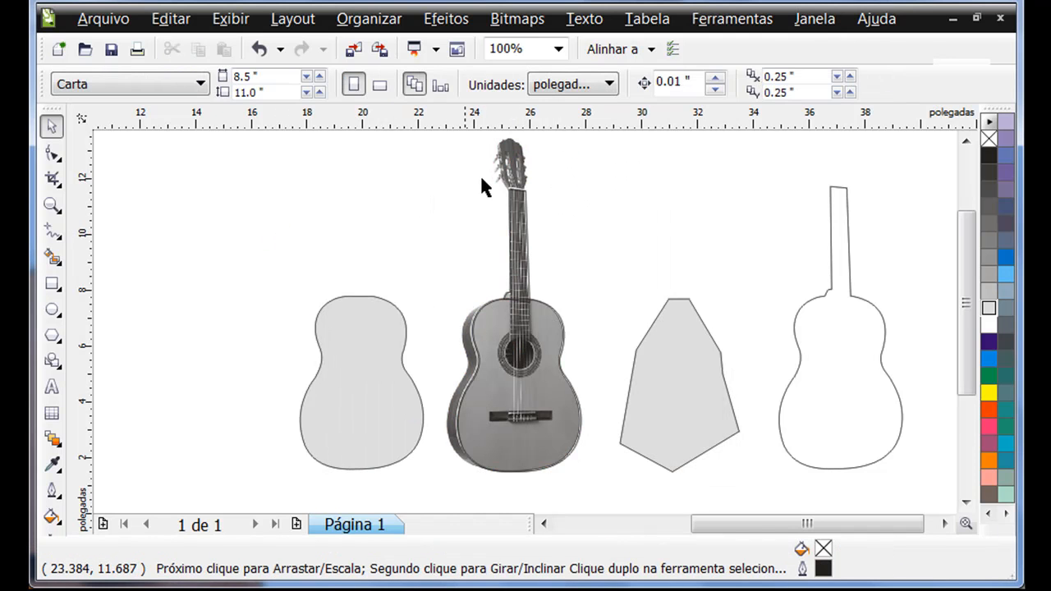
Apply a uniform transparency of 50 to the grayscale guitar photo with the Transparency tool
left_click(505, 168)
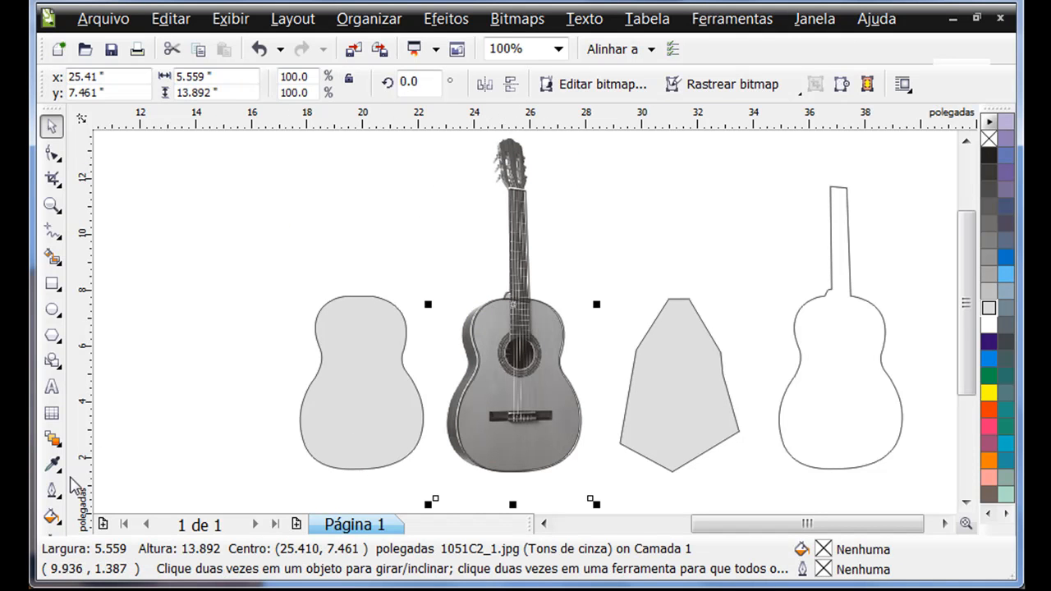
left_click(54, 493)
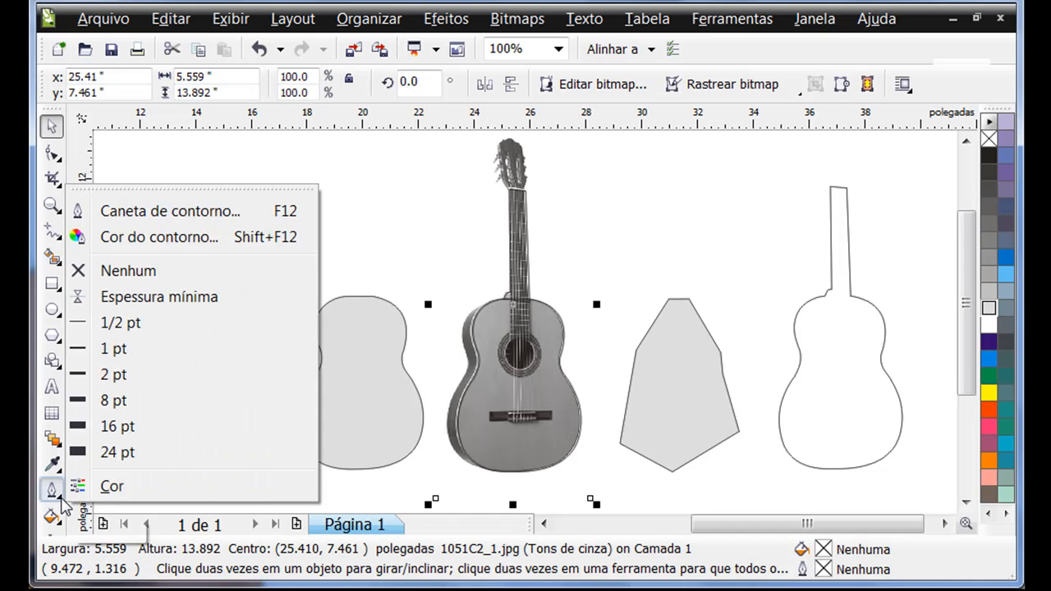
left_click(54, 517)
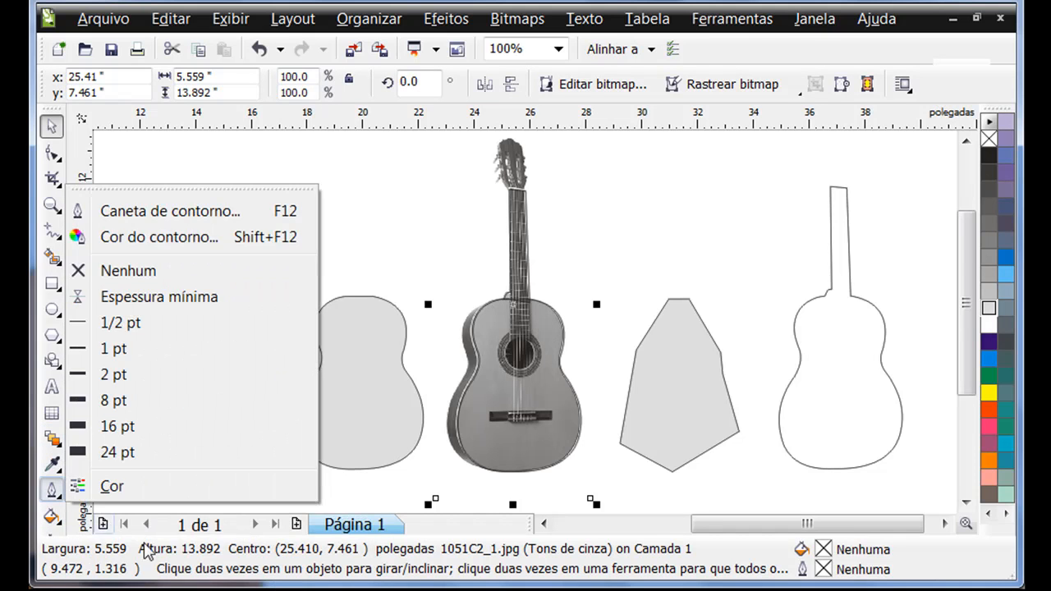
mouse_move(54, 440)
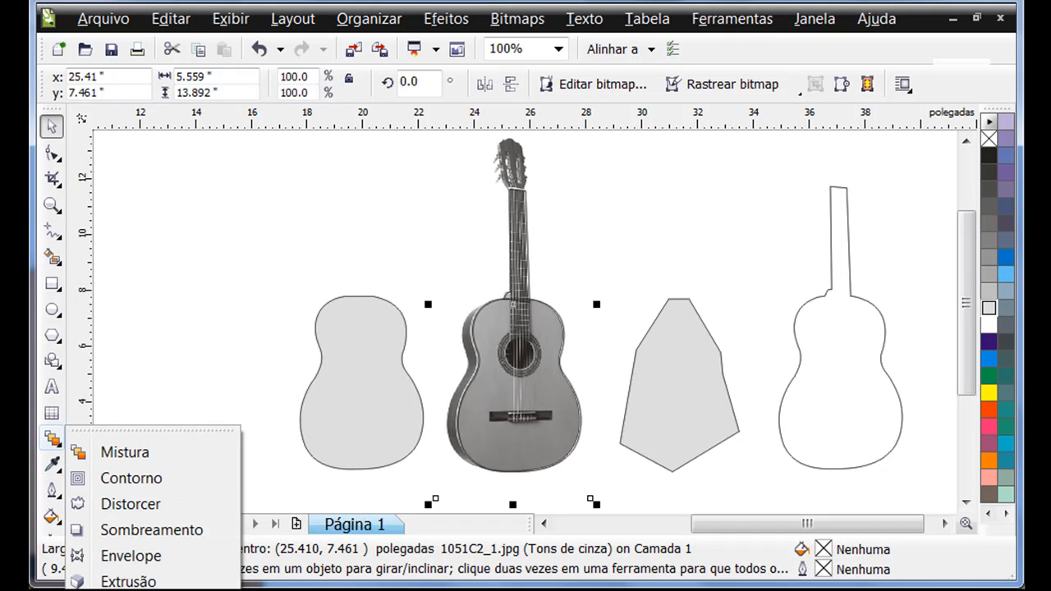
left_click(127, 589)
left_click(156, 85)
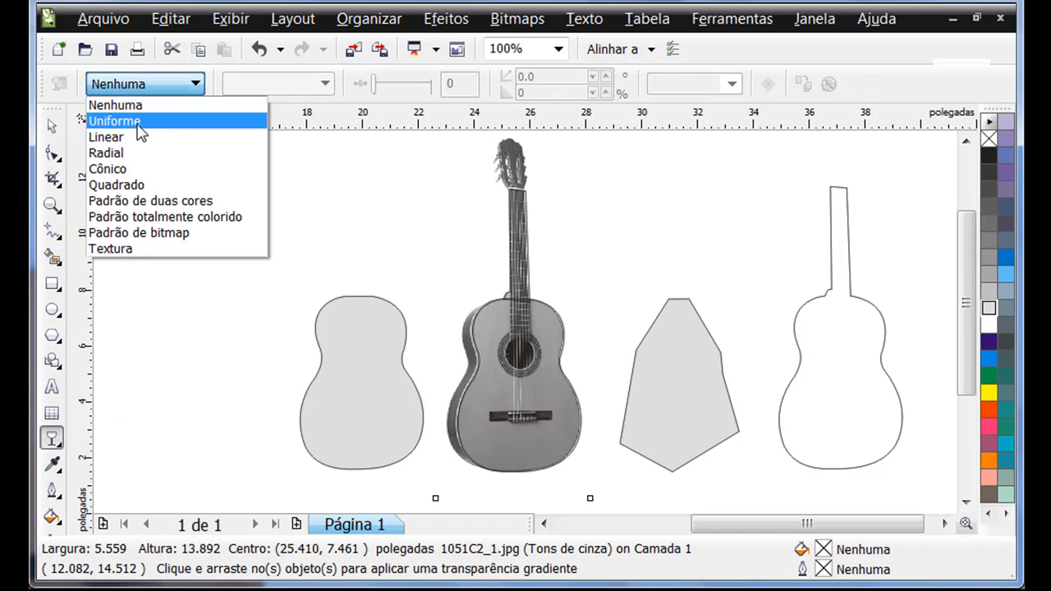
left_click(138, 123)
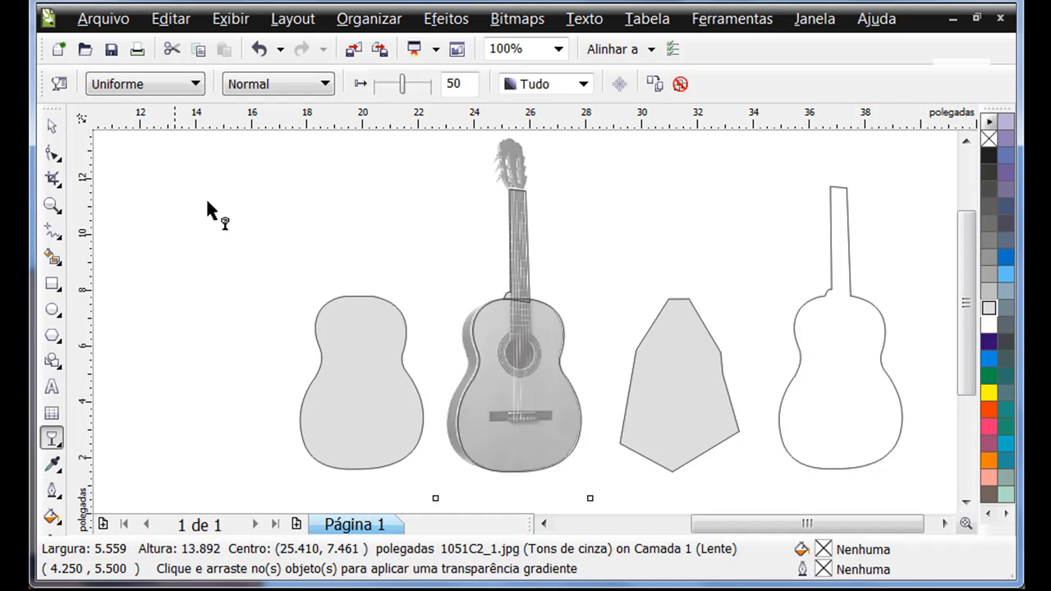
Try a linear gradient transparency from the guitar's sound hole up the neck and clear it
left_click_drag(524, 375, 530, 227)
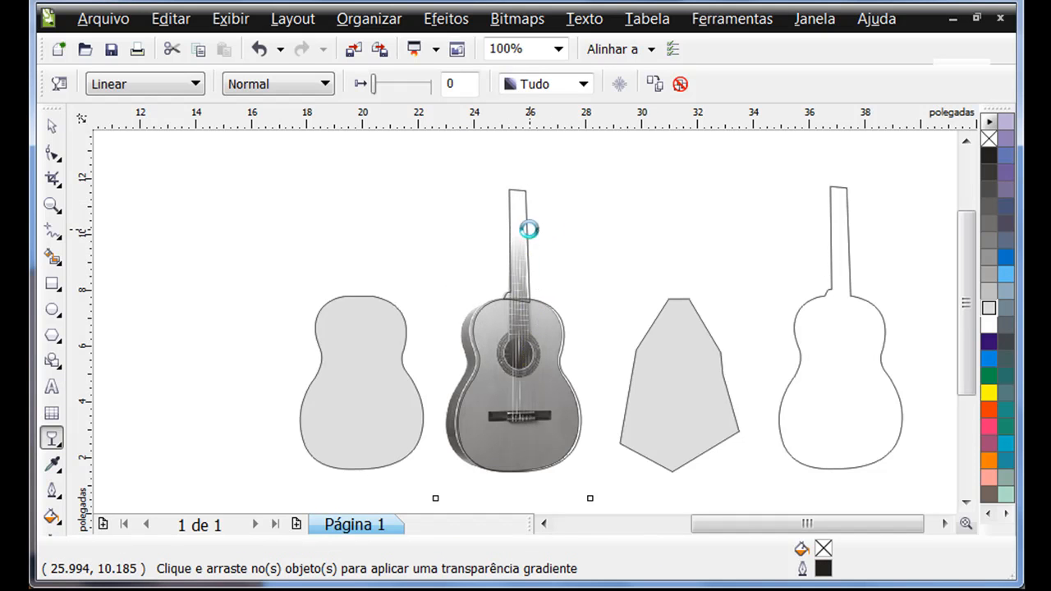
left_click(680, 83)
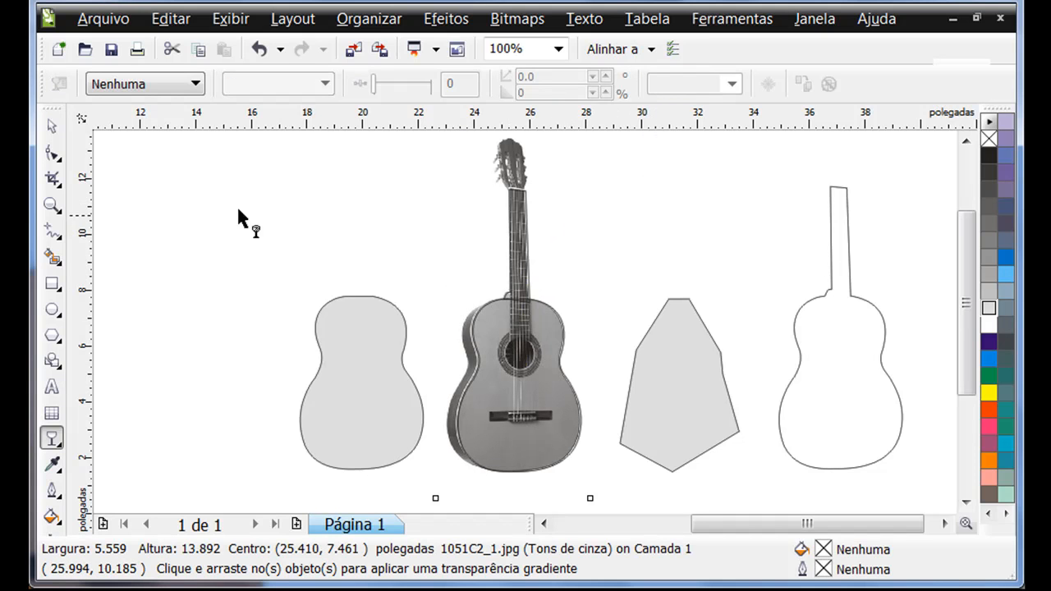
Reapply uniform transparency to the guitar photo and raise it above 50 so the traced outlines stand out
left_click(171, 84)
left_click(163, 121)
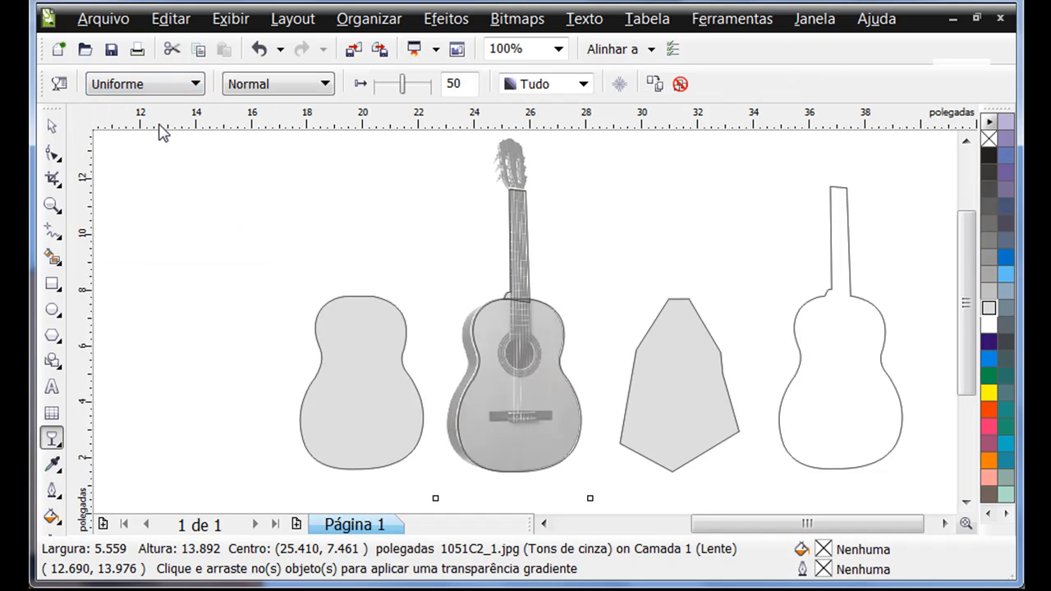
left_click_drag(403, 84, 417, 84)
left_click(52, 126)
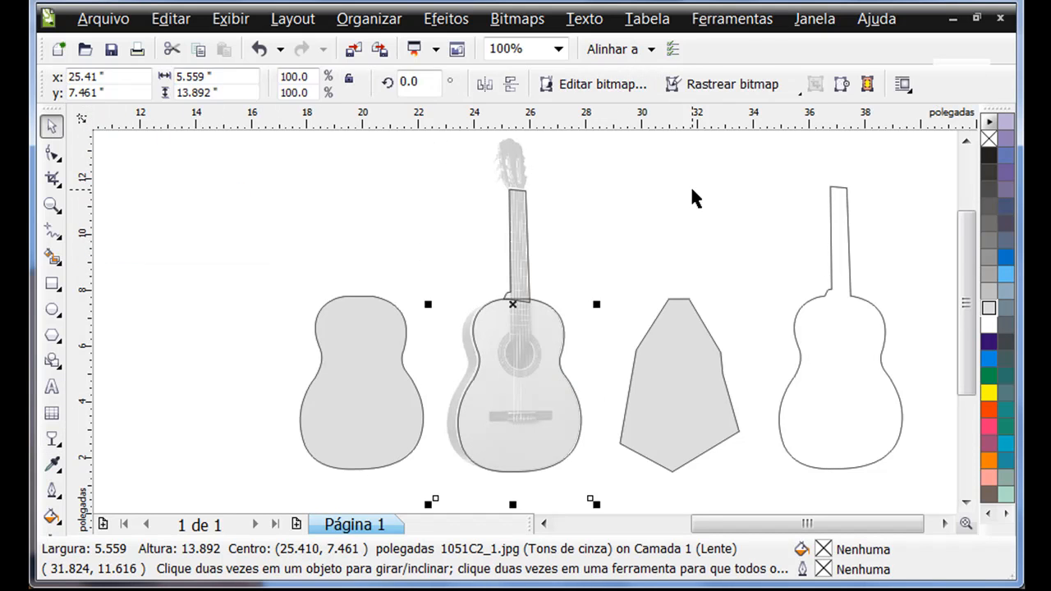
left_click(694, 196)
key("z")
left_click_drag(429, 263, 615, 368)
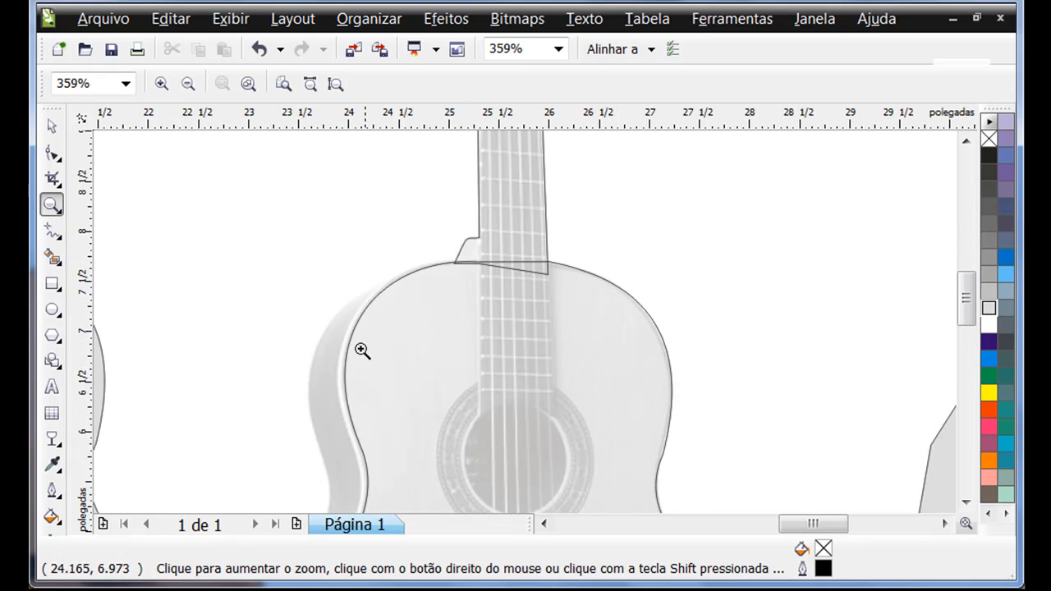